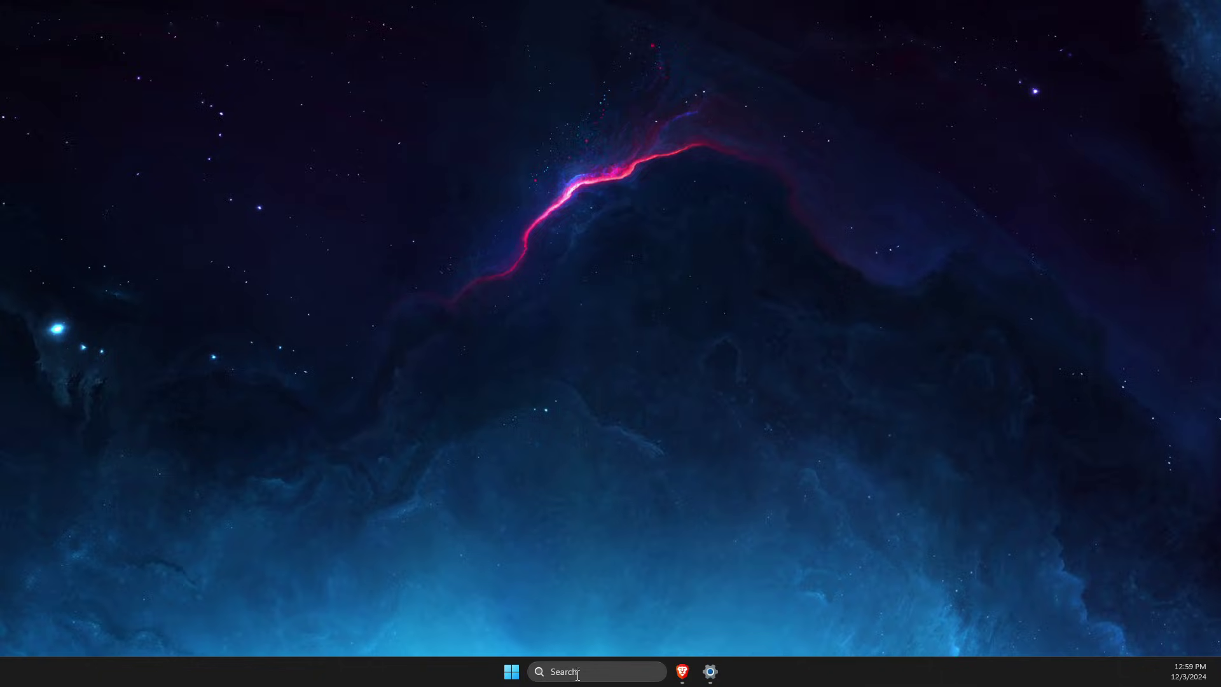
Step: Check the Windows Update page in Settings for available updates and minimise the window
left_click(577, 672)
type("se")
left_click(633, 270)
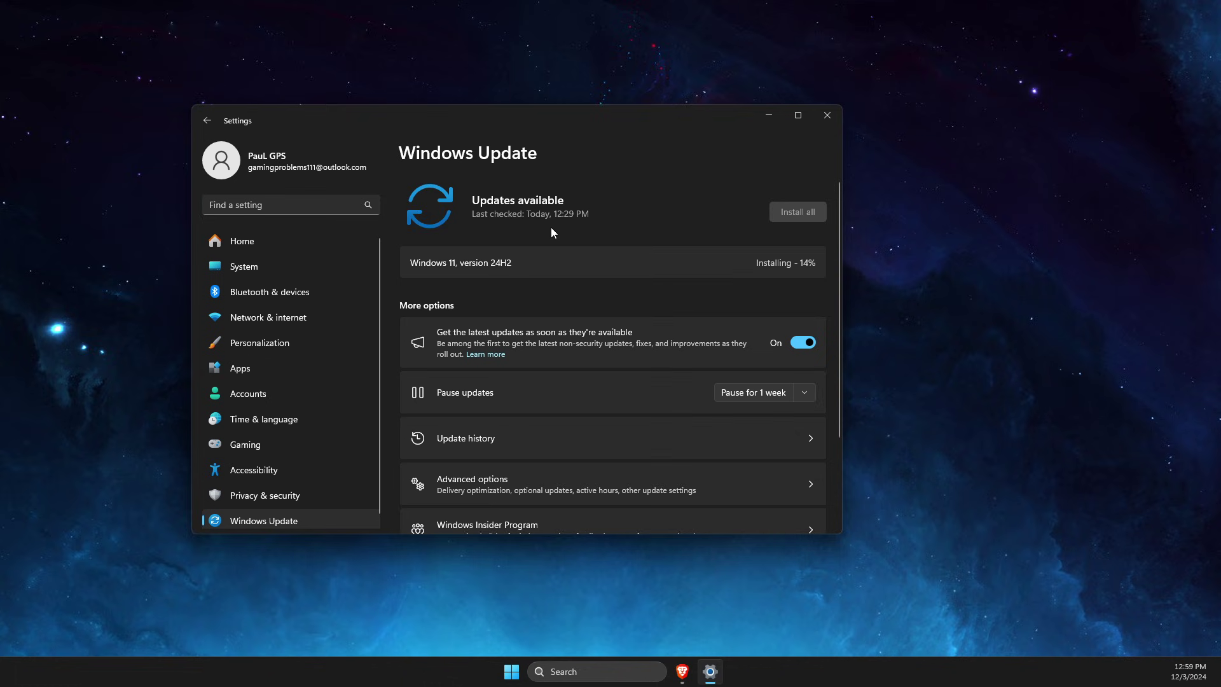
left_click(767, 117)
Step: Open the NVIDIA app, check its Drivers page for a new Game Ready Driver, and minimise the app
left_click(604, 678)
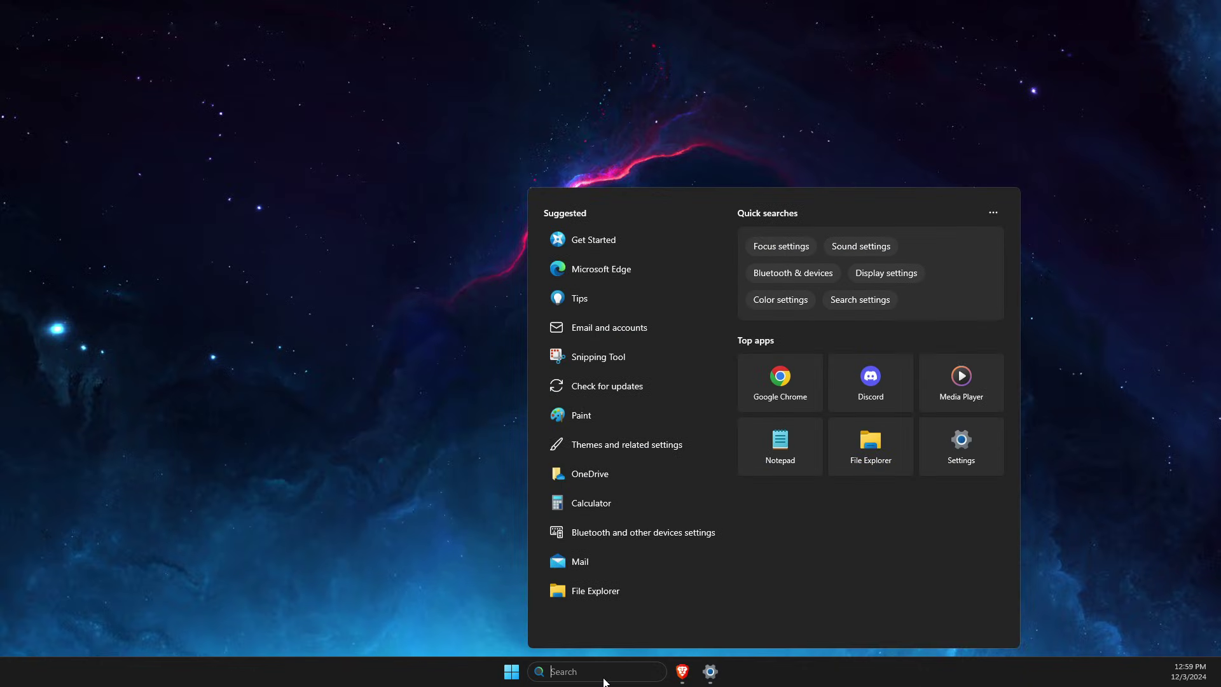
type("nviDIA")
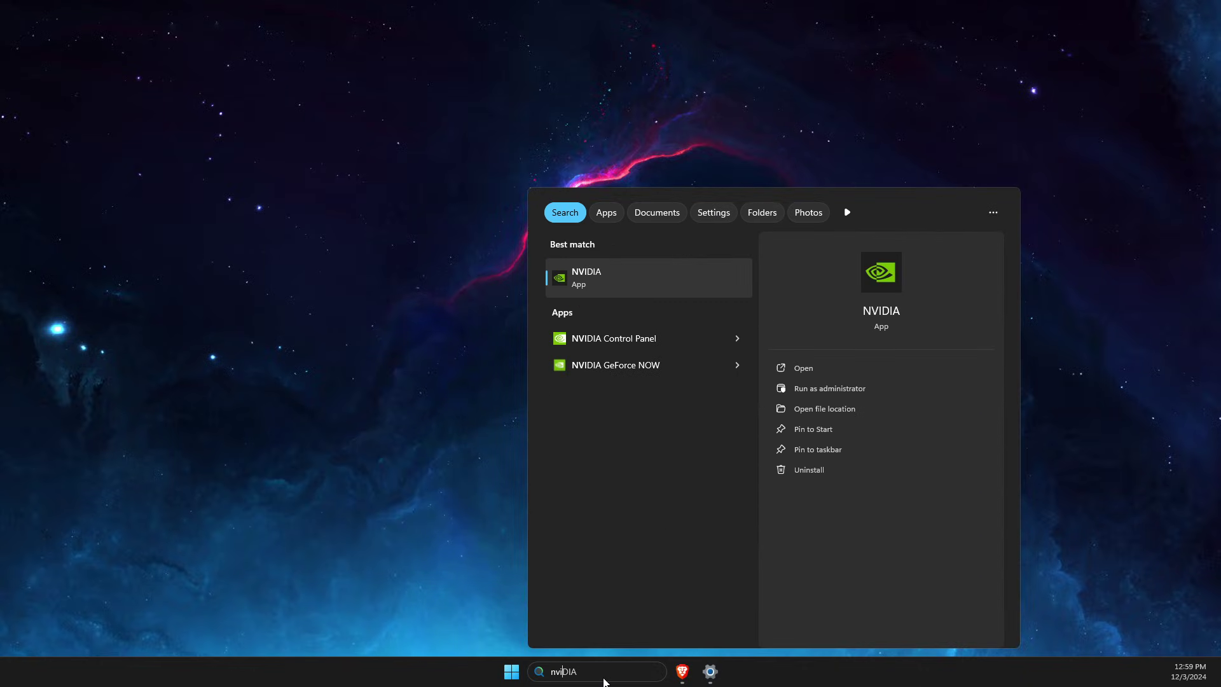
left_click(580, 285)
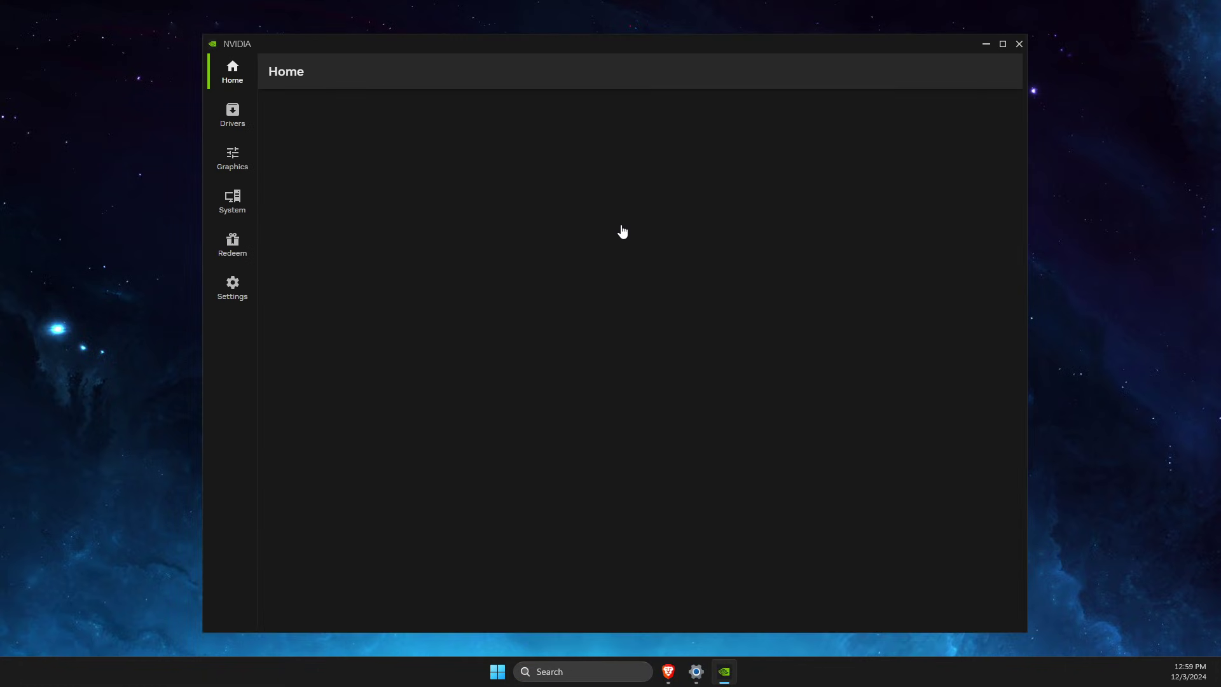
left_click(232, 114)
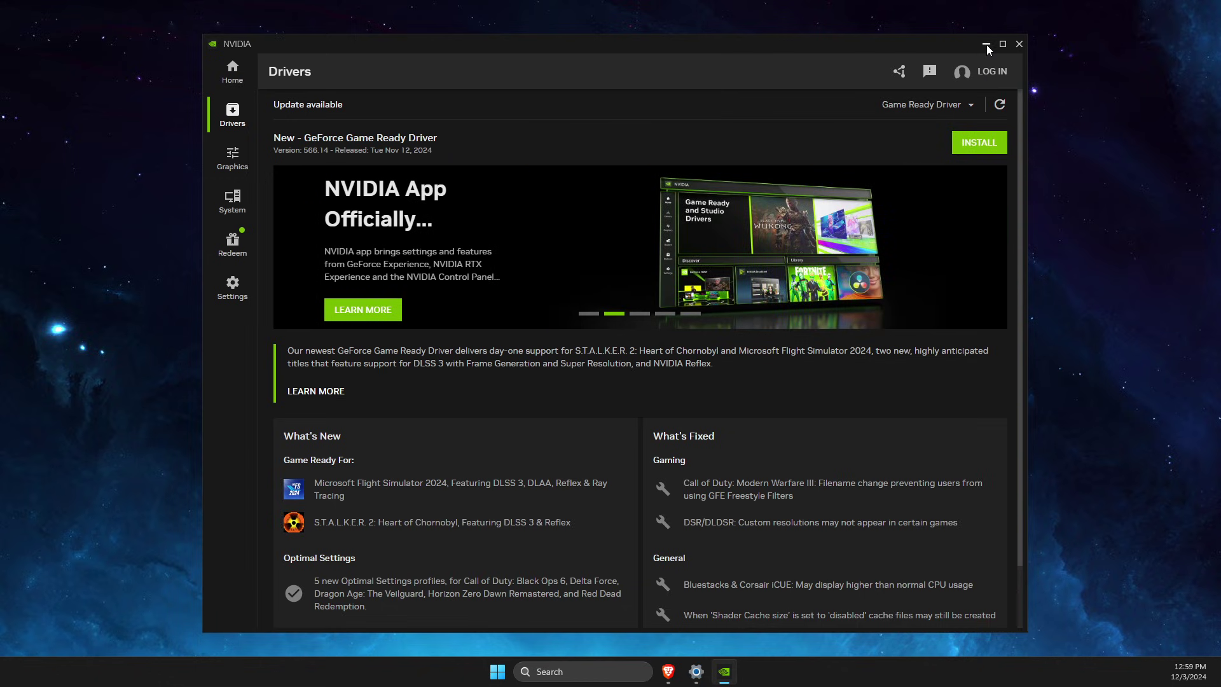
left_click(986, 45)
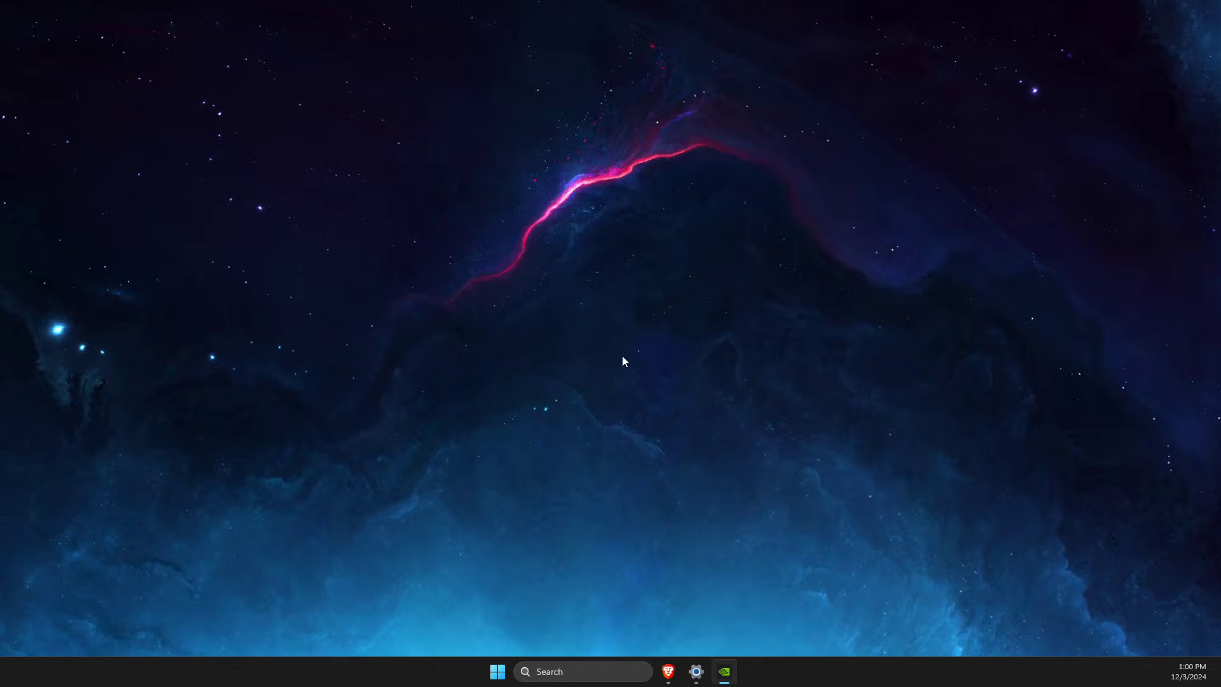
Step: Open NVIDIA Control Panel from the desktop and reposition its window on the screen
right_click(606, 270)
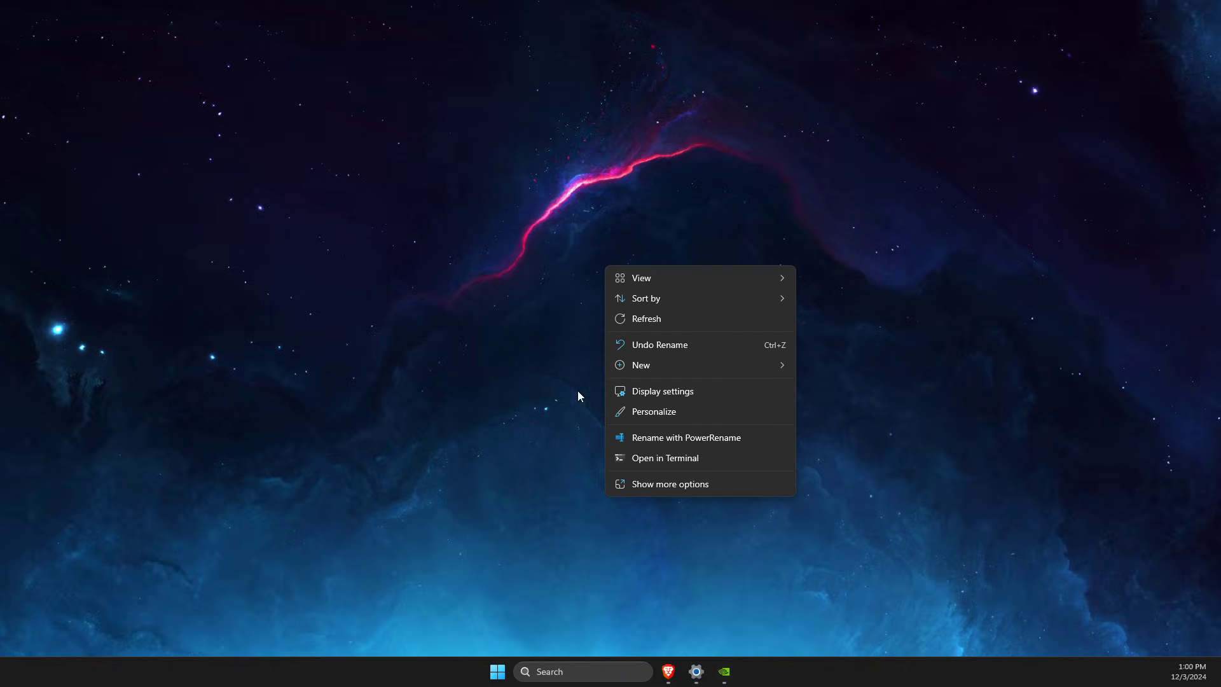
left_click(642, 485)
left_click(643, 366)
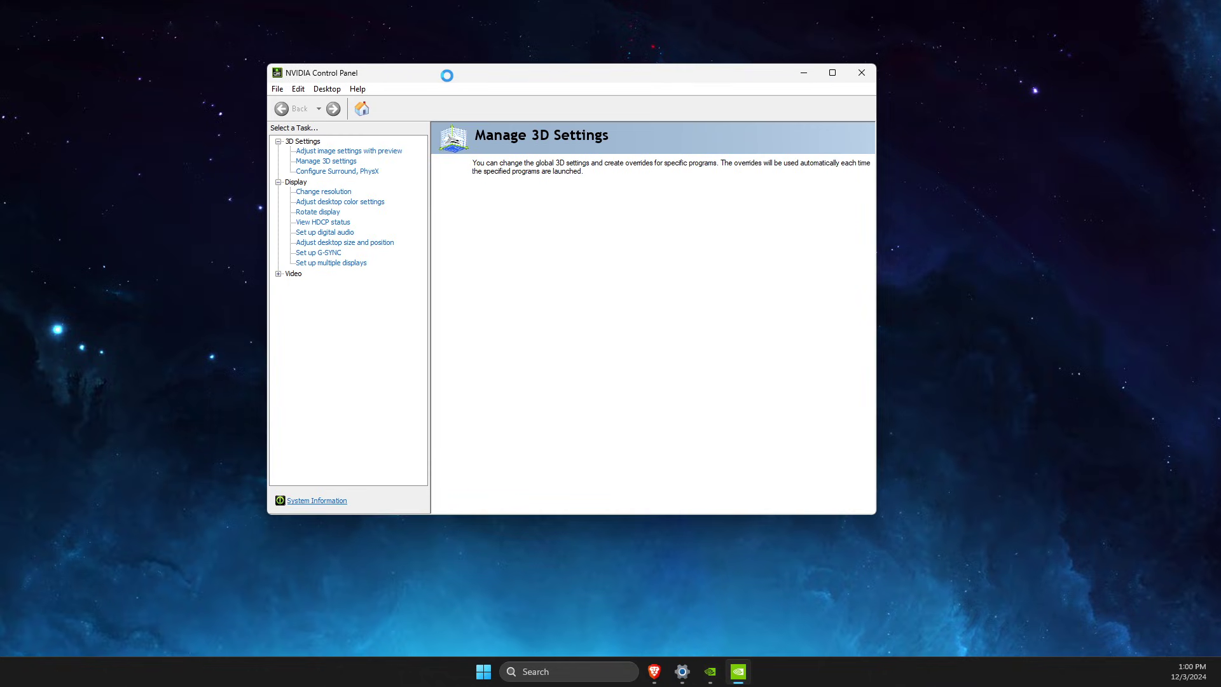
left_click_drag(447, 75, 554, 115)
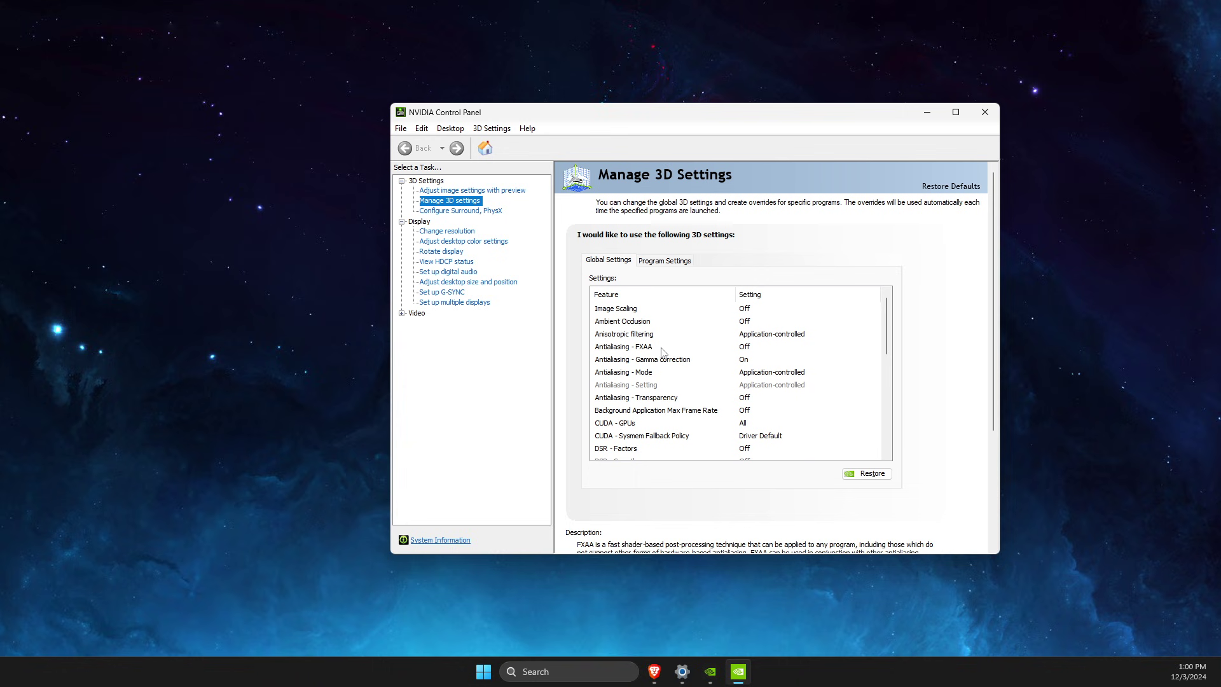
Step: Review the Monitor Technology options in the global 3D settings, keeping G-SYNC Compatible selected
scroll(674, 368, "down", 3)
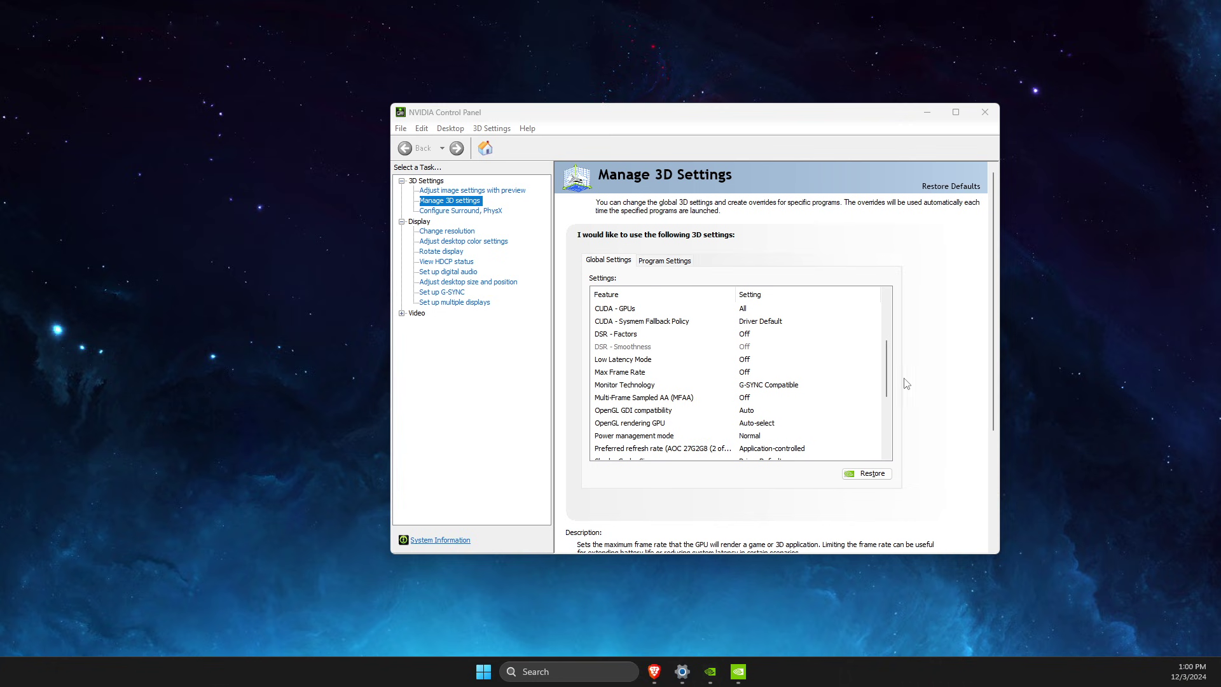
scroll(711, 384, "up", 1)
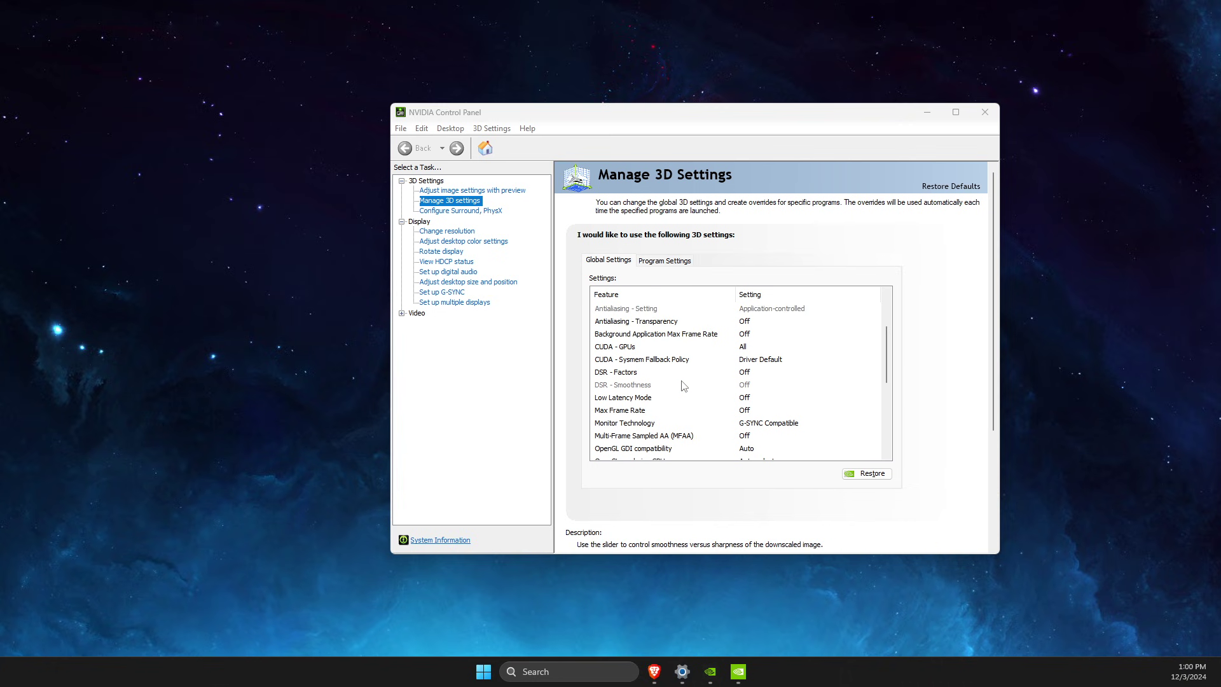
scroll(684, 386, "down", 1)
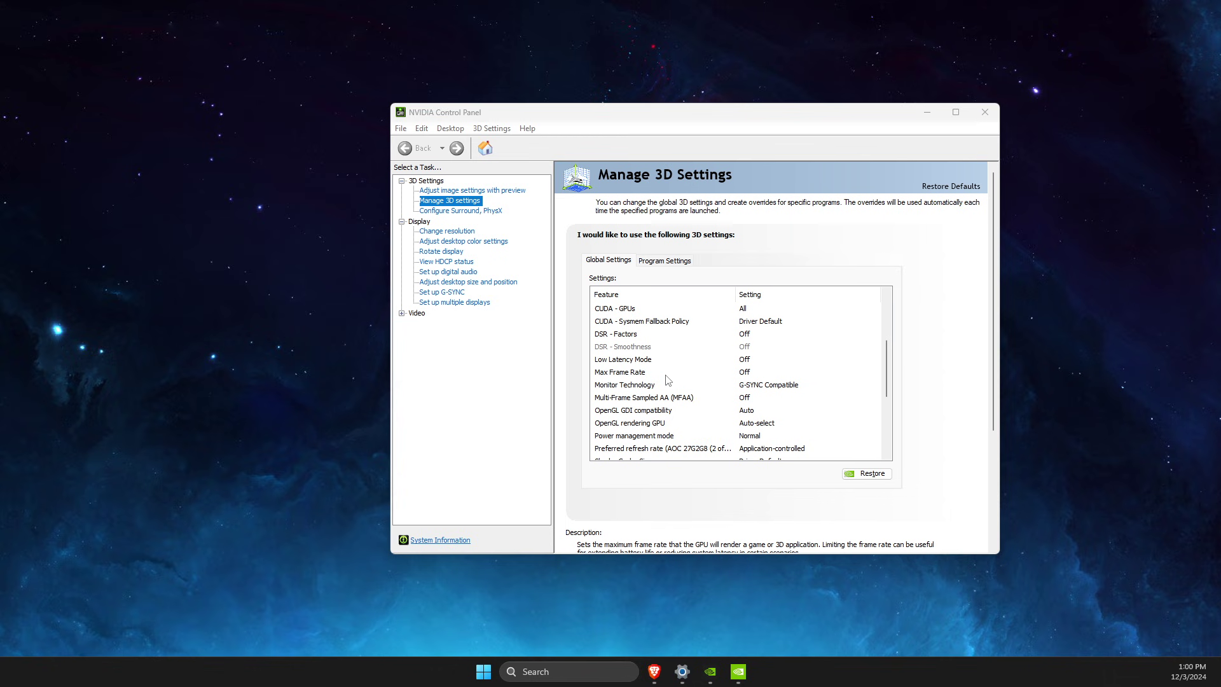
left_click(756, 388)
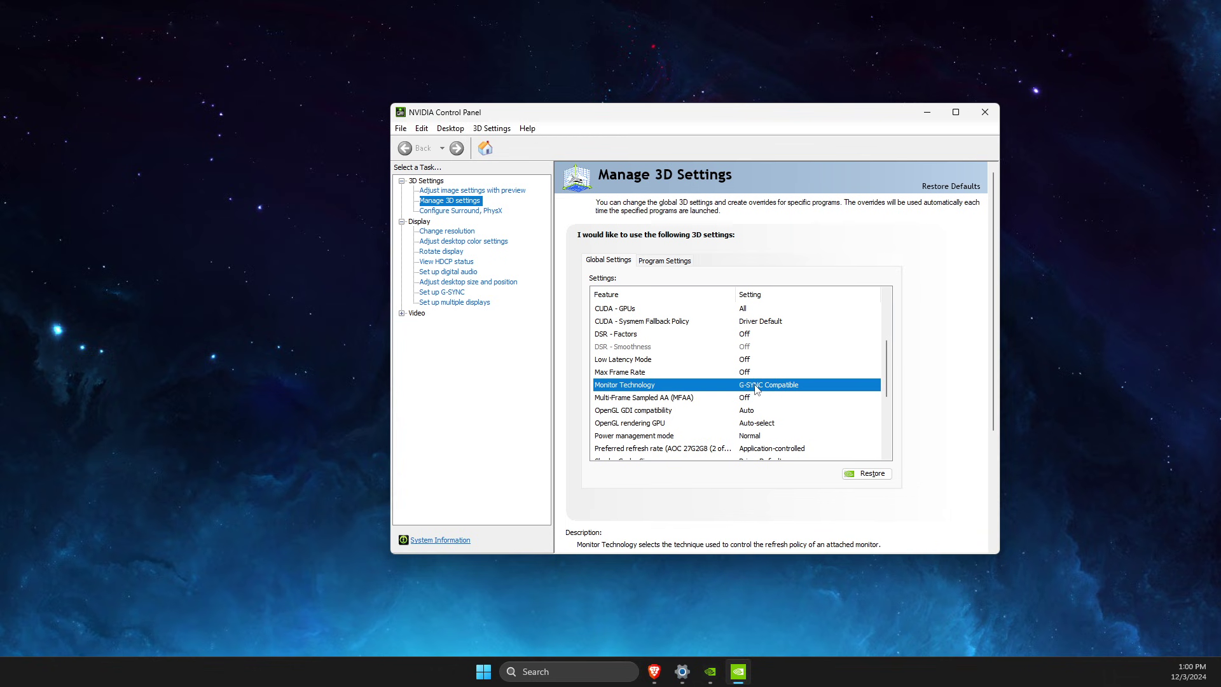
left_click(756, 388)
left_click(756, 388)
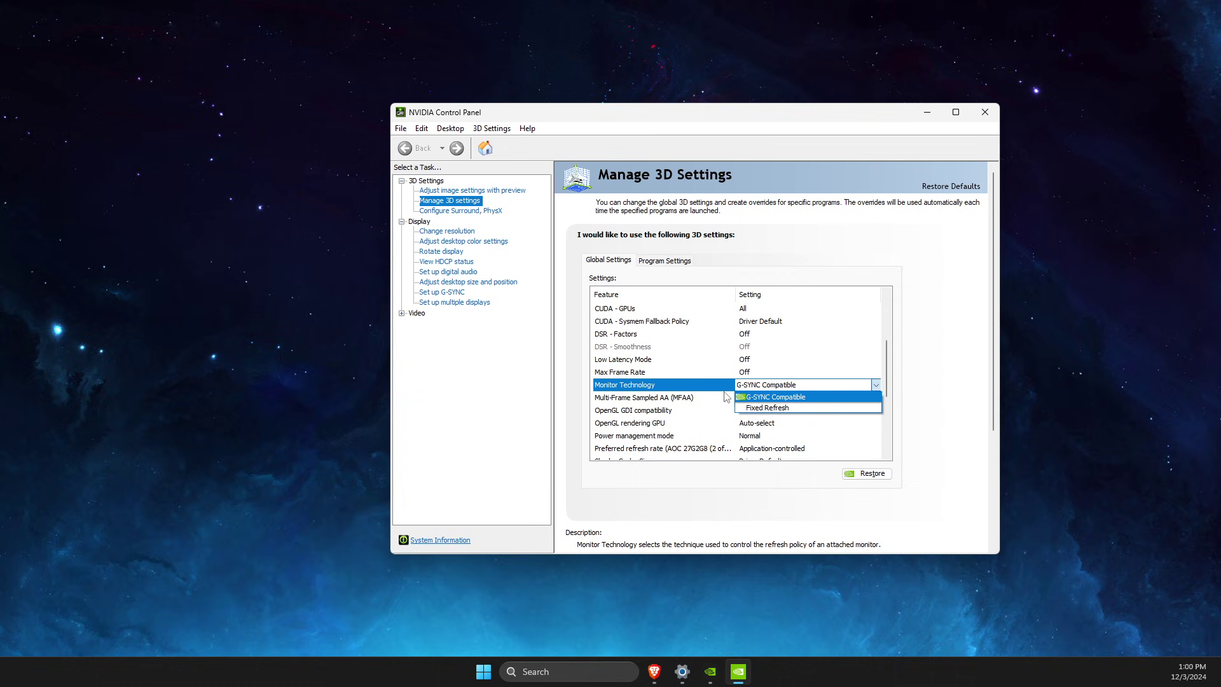
left_click(643, 435)
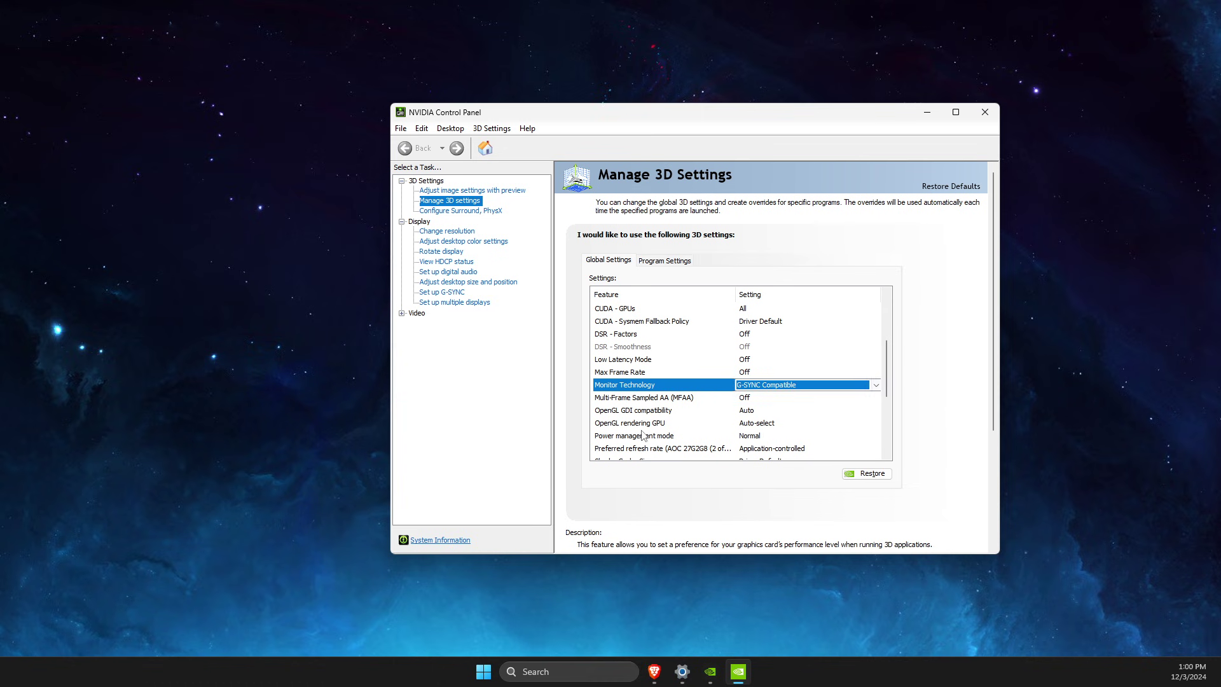
Step: Set Power management mode to Prefer maximum performance in the global 3D settings
left_click(755, 437)
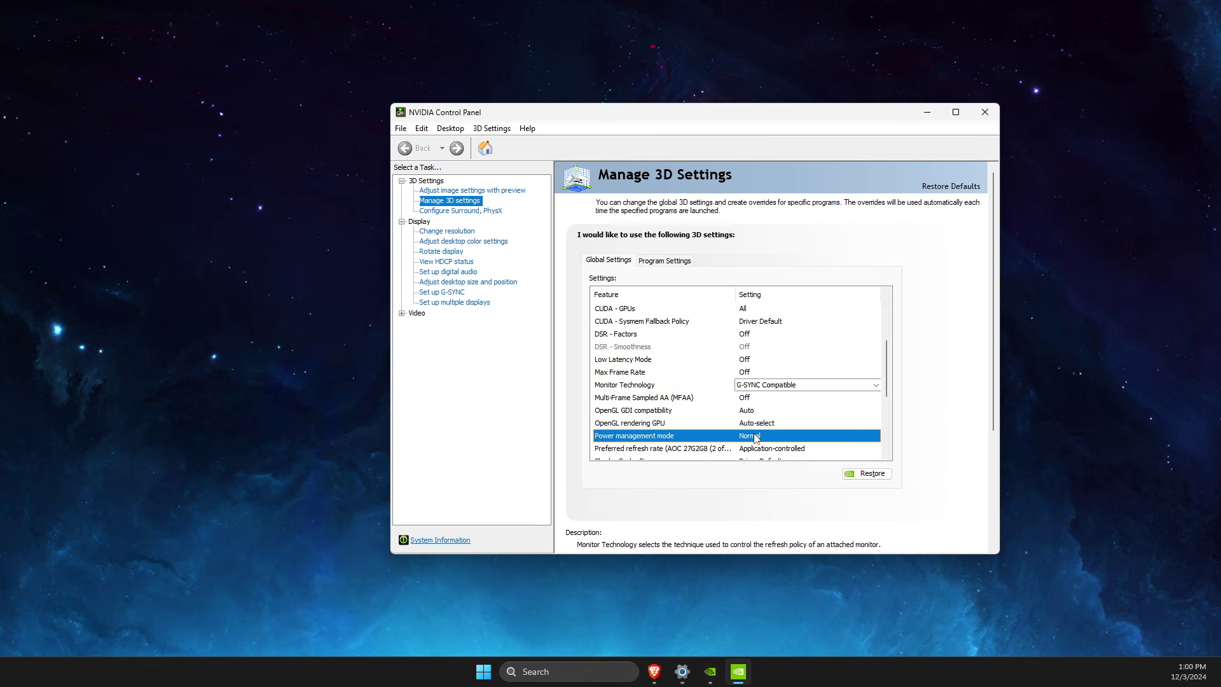
left_click(756, 437)
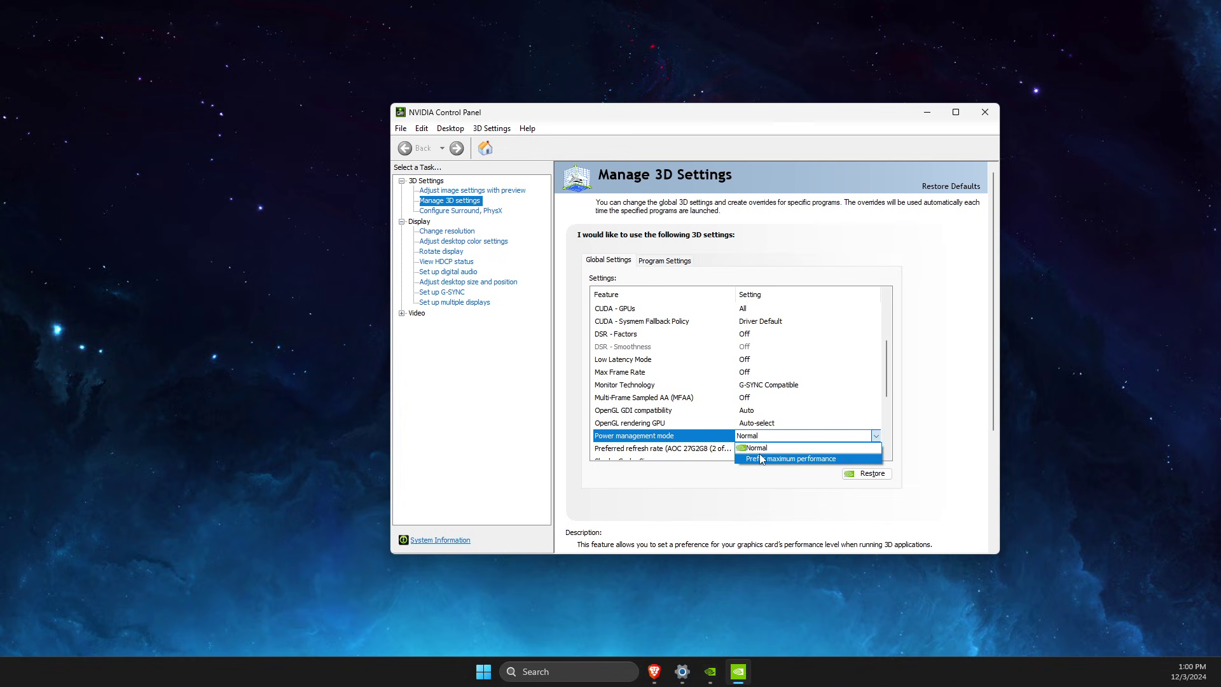
left_click(763, 461)
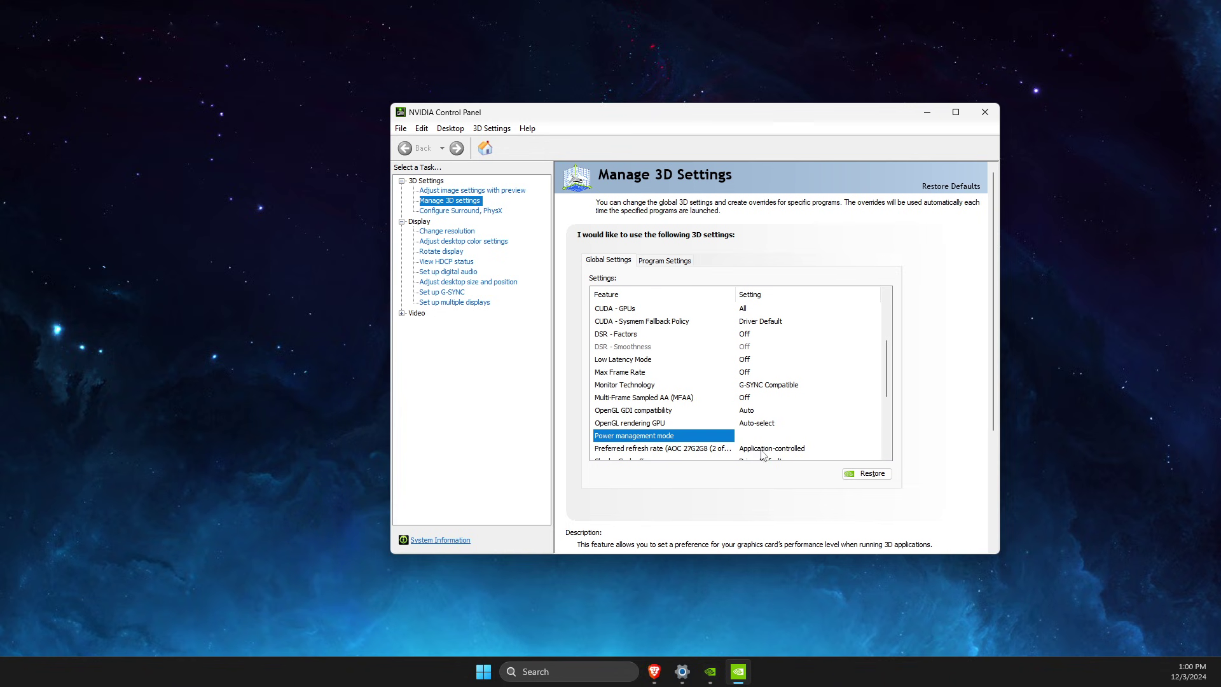
Step: Set the monitor's Preferred refresh rate to Highest available in the global 3D settings
scroll(774, 402, "down", 3)
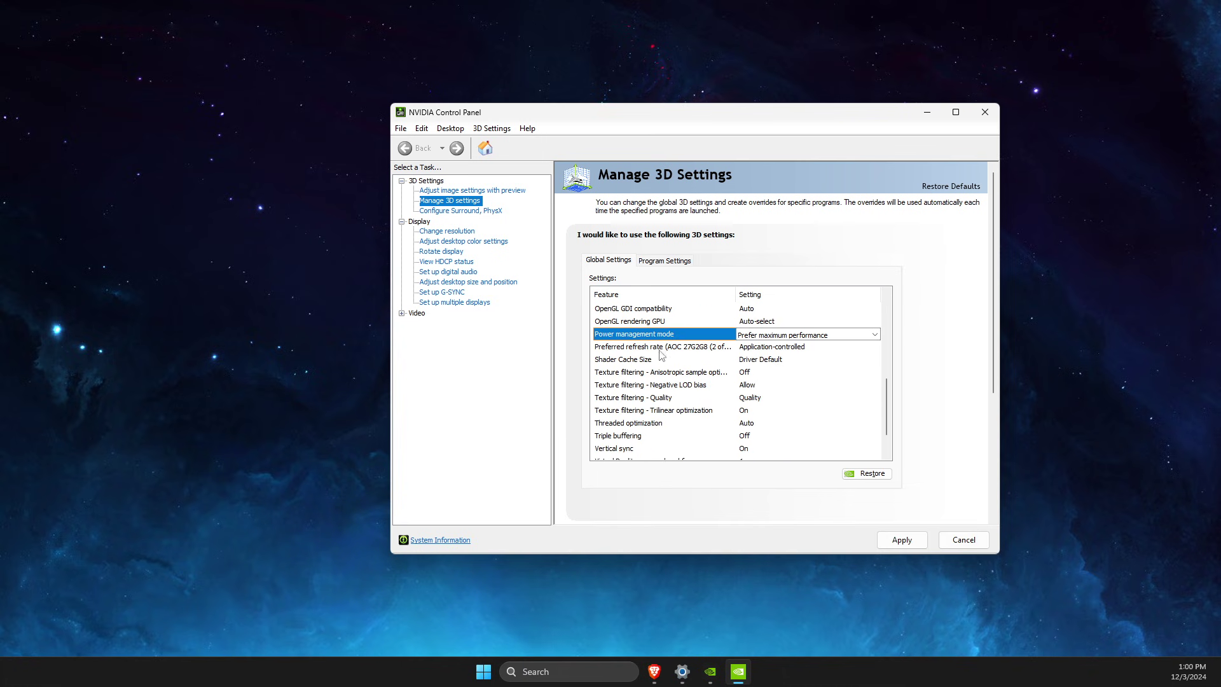
left_click(791, 346)
left_click(791, 348)
left_click(791, 349)
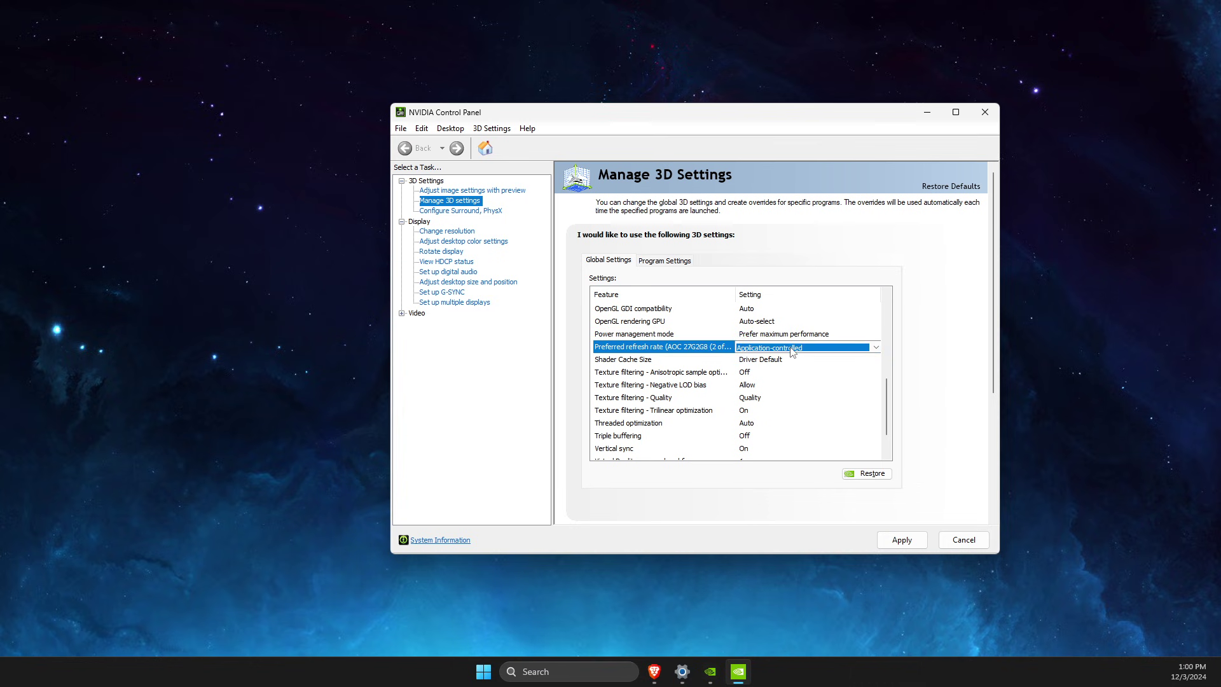
left_click(791, 348)
left_click(788, 359)
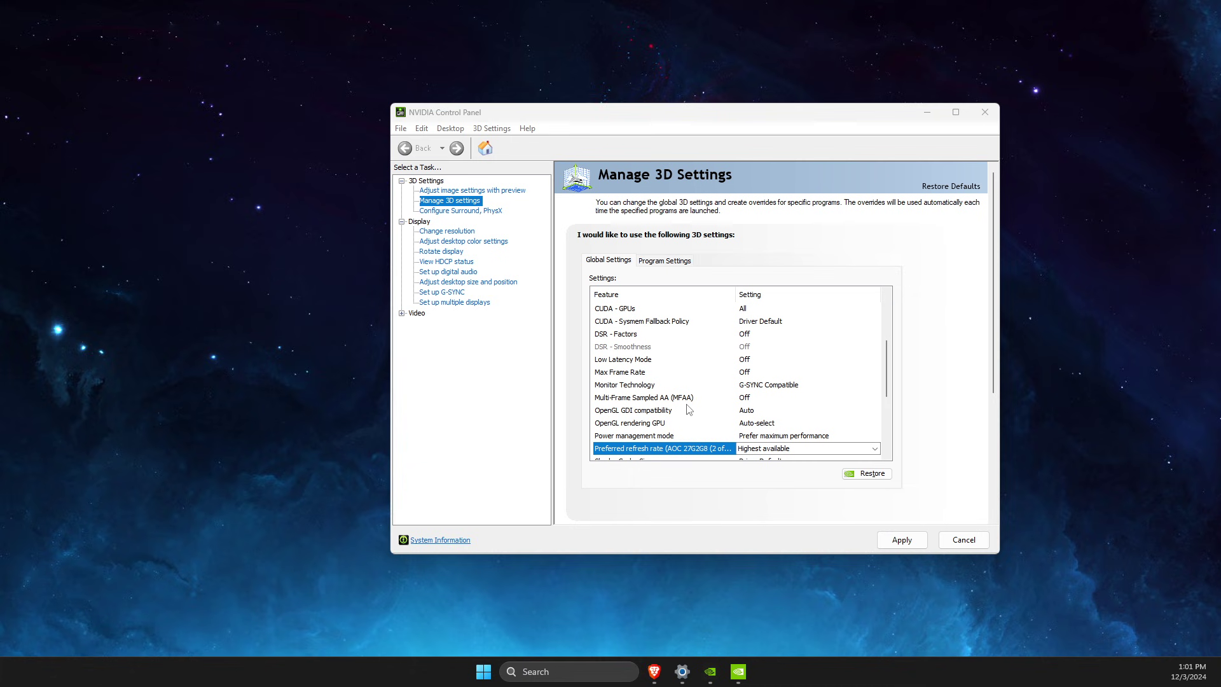
Step: Turn on the Texture filtering - Anisotropic sample optimization setting
scroll(688, 409, "down", 2)
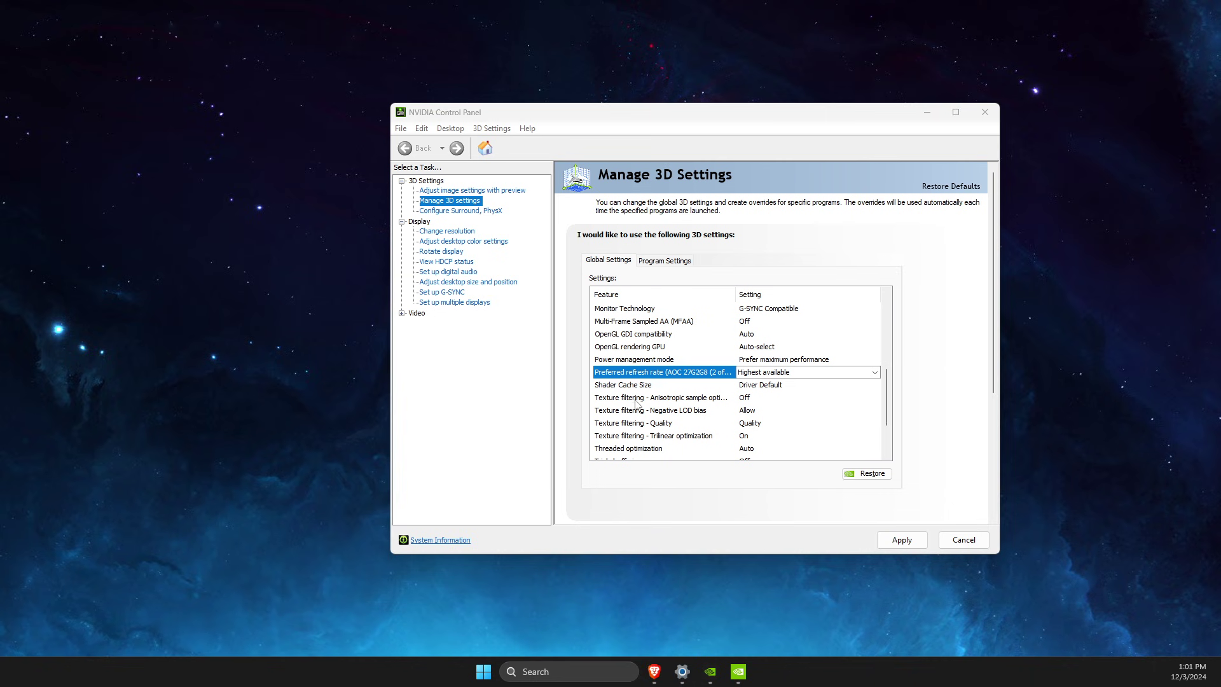
left_click(746, 401)
left_click(748, 400)
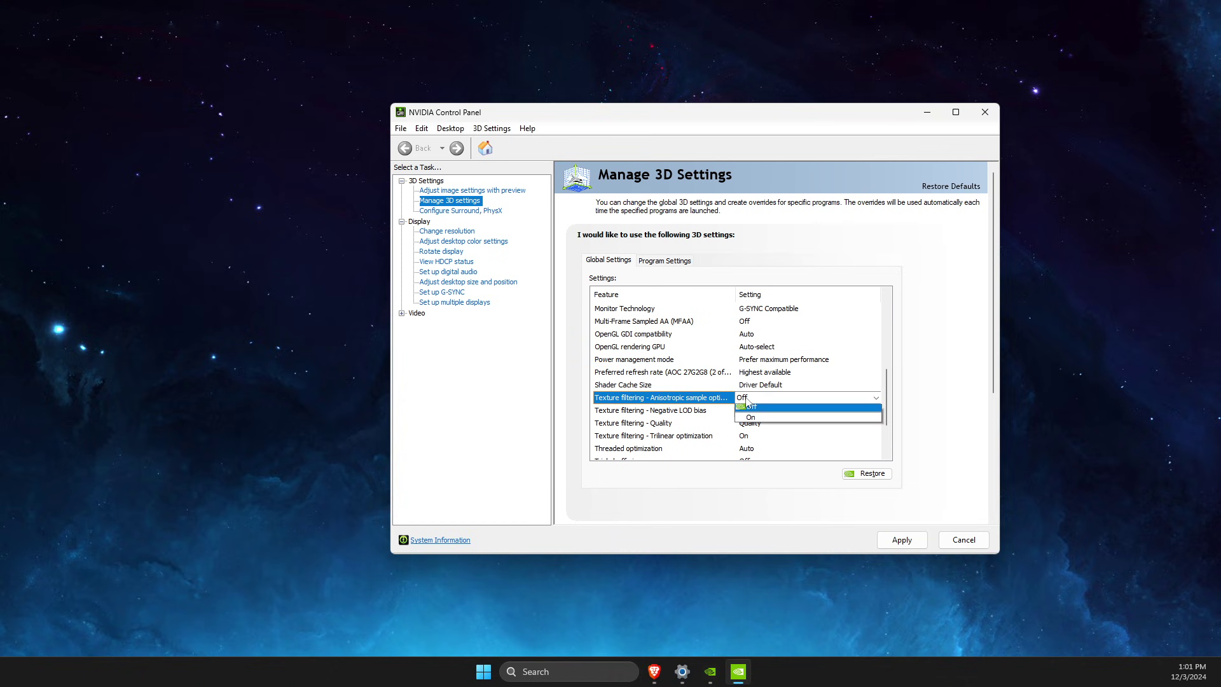
left_click(748, 407)
left_click(749, 400)
left_click(750, 420)
Step: Set Texture filtering - Quality to High performance in the global 3D settings
scroll(712, 420, "up", 5)
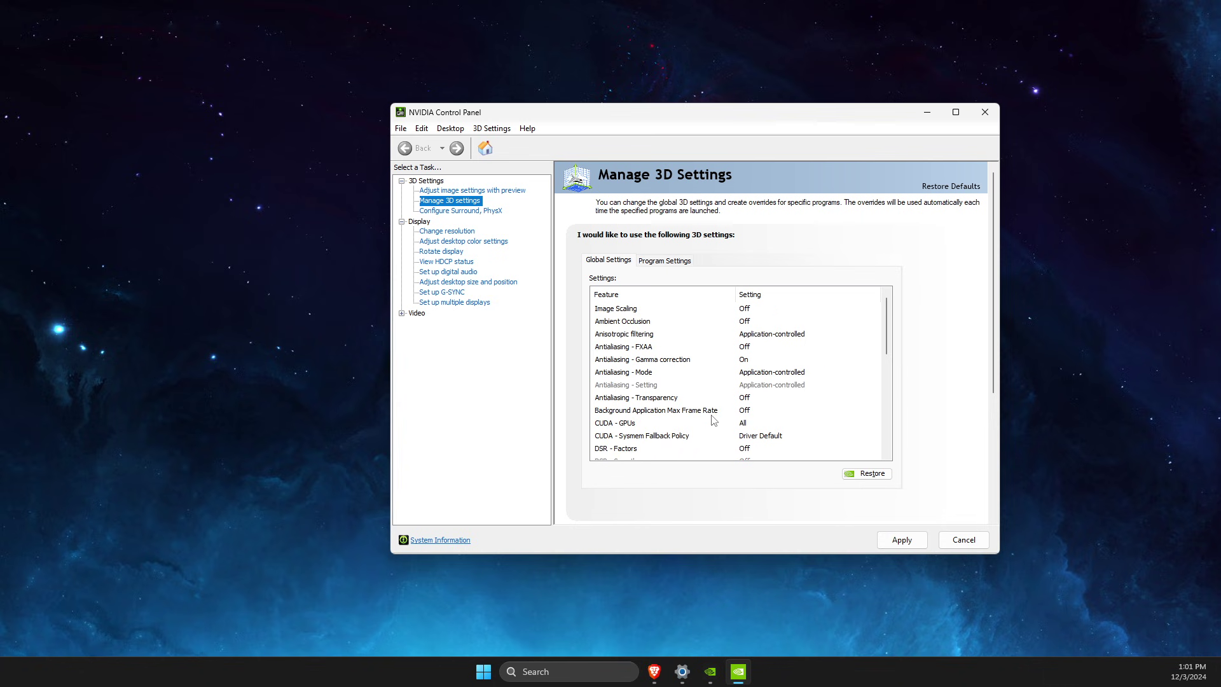
scroll(718, 422, "down", 4)
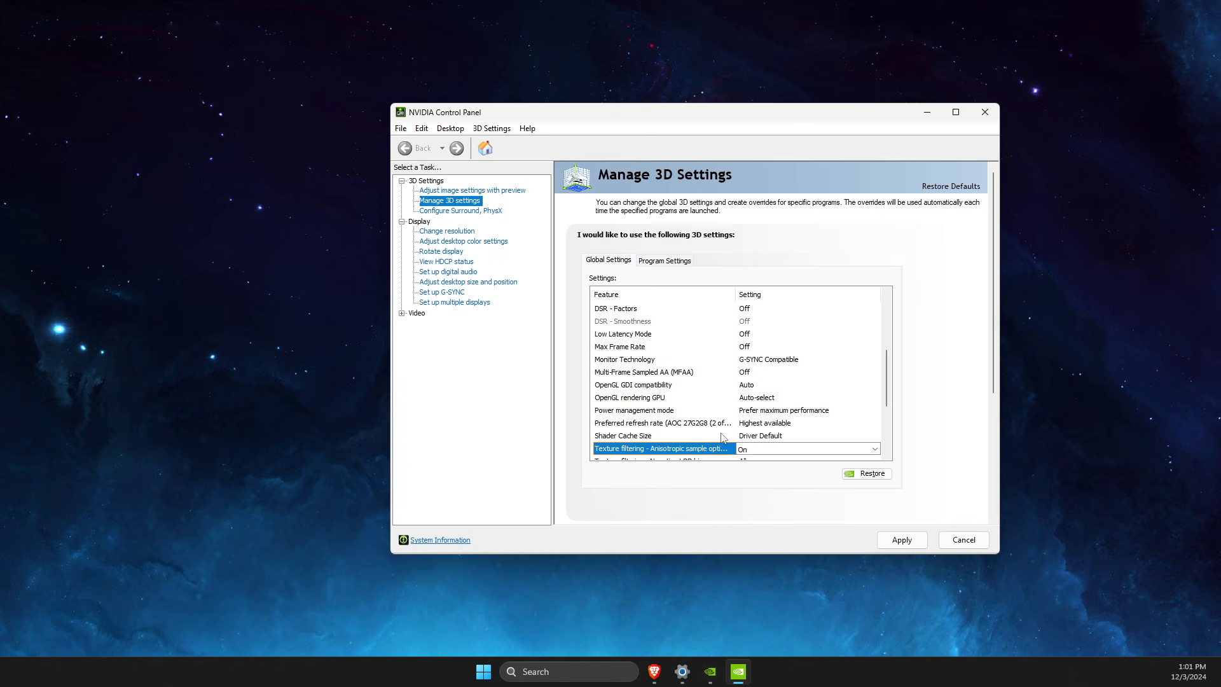
scroll(723, 438, "down", 2)
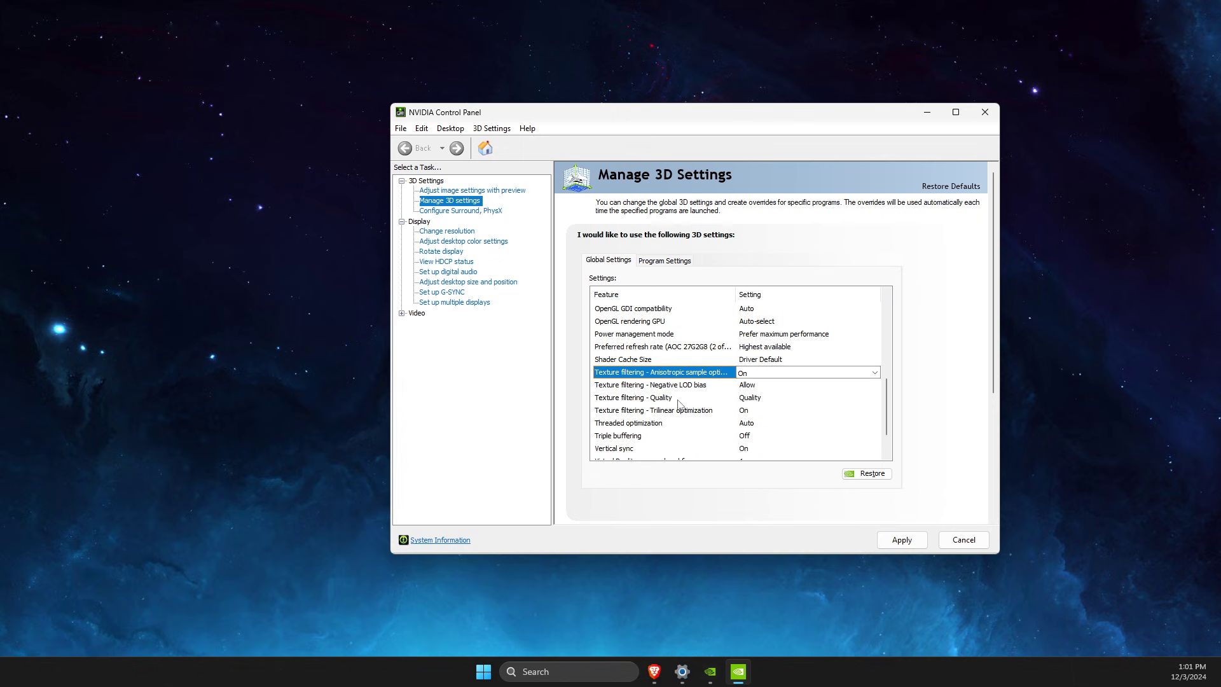
left_click(752, 401)
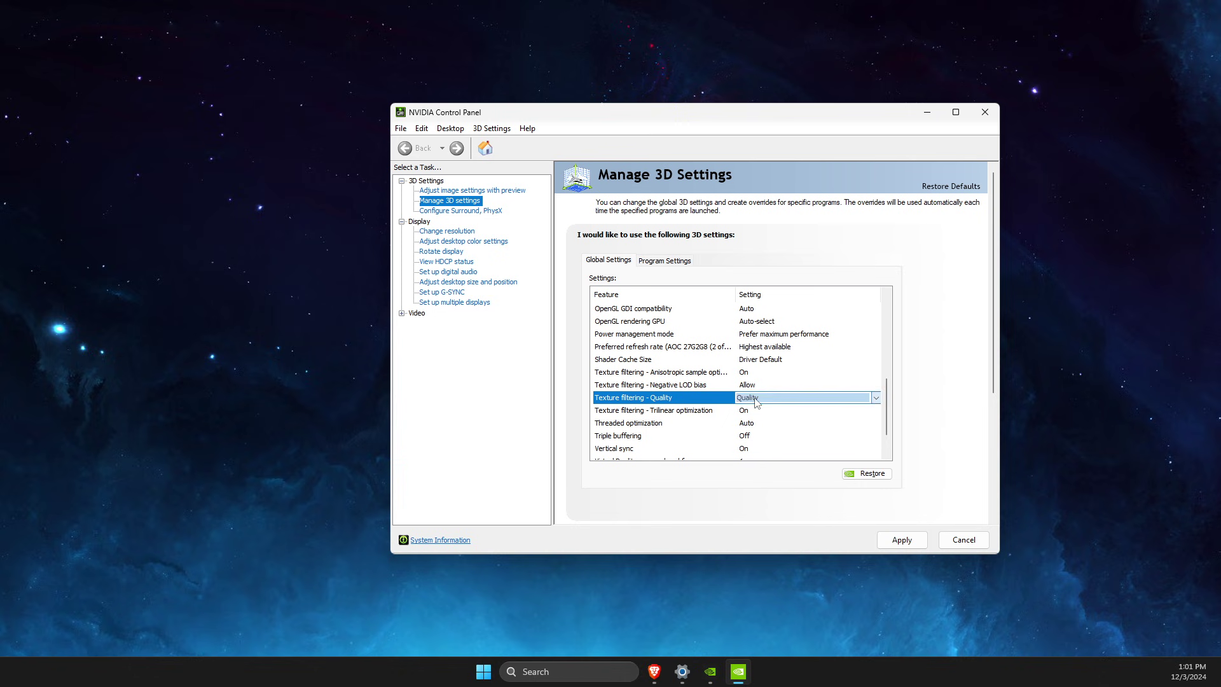
left_click(755, 399)
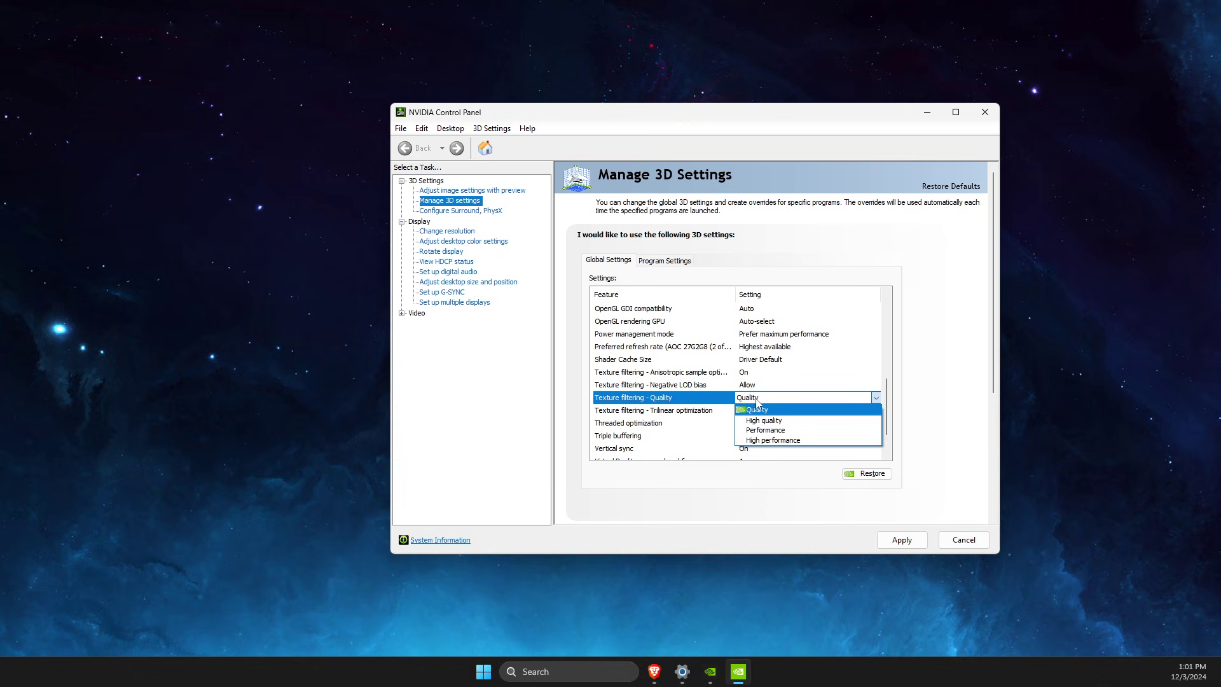
left_click(761, 441)
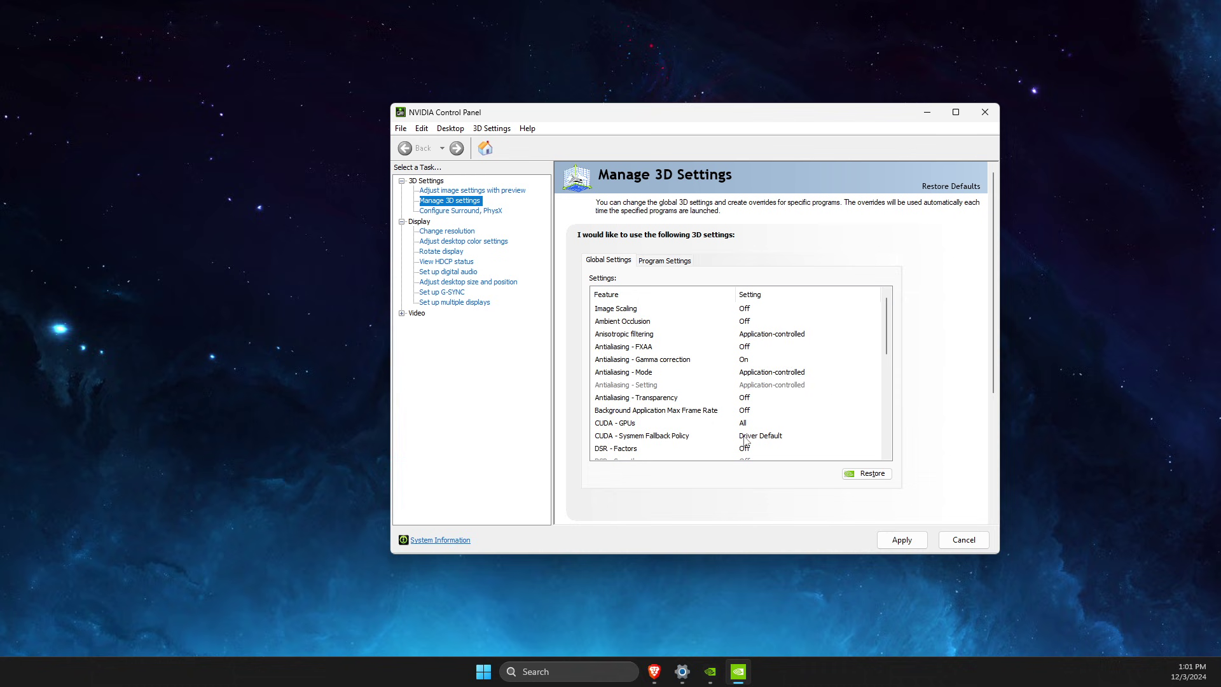
Step: Set Virtual Reality pre-rendered frames to 2 and apply the changed global 3D settings
scroll(702, 438, "down", 2)
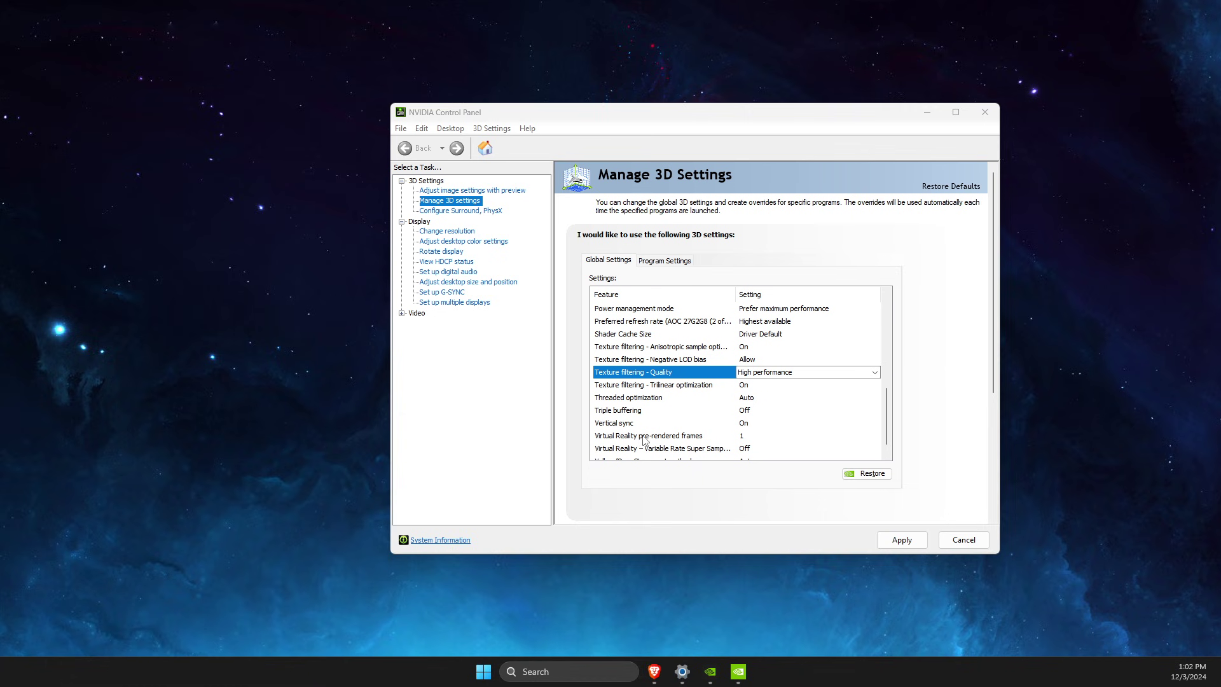
scroll(642, 437, "down", 1)
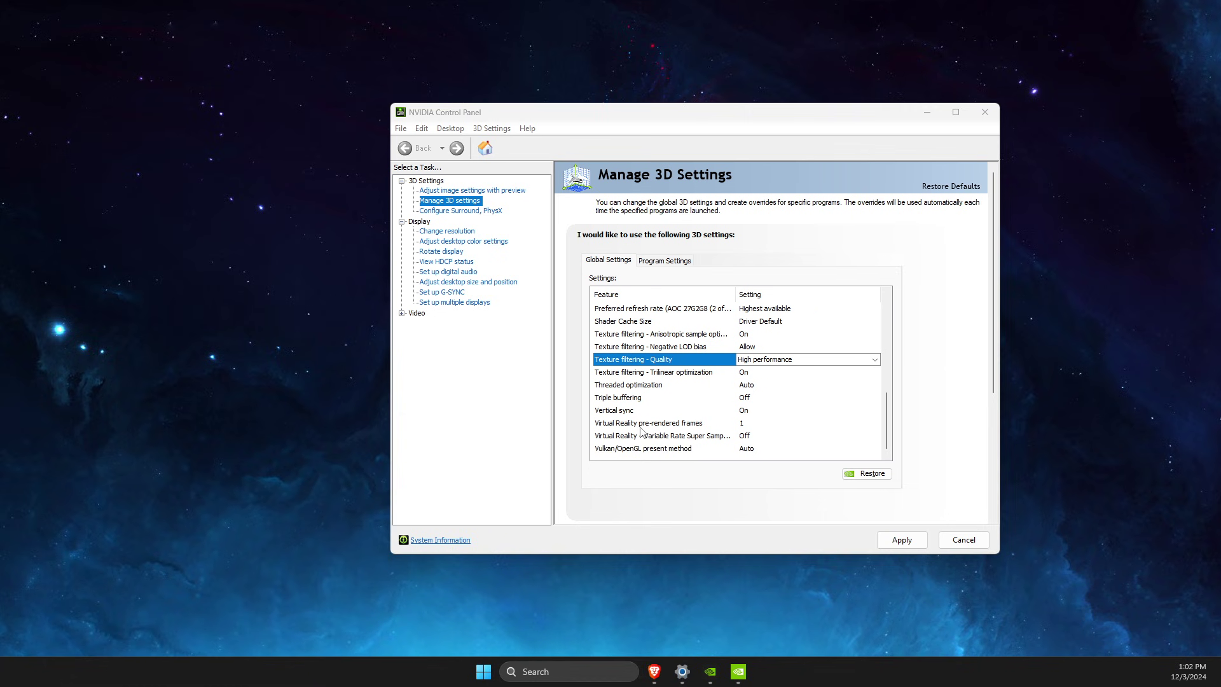
left_click(744, 424)
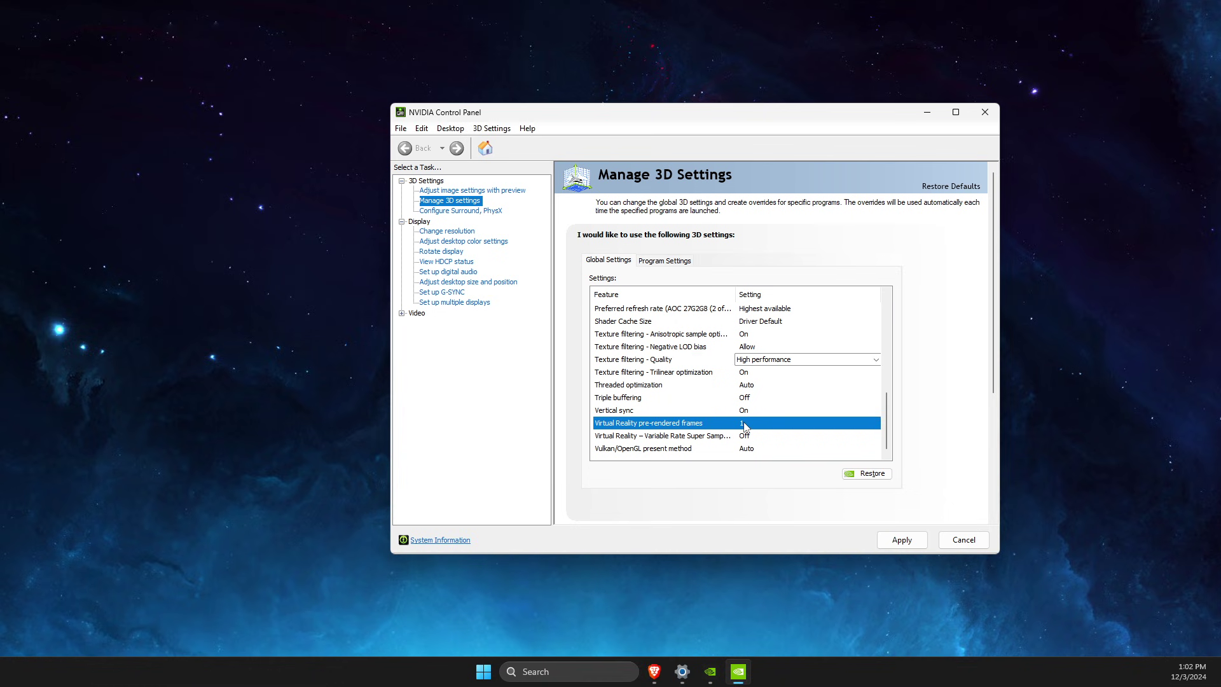
left_click(743, 425)
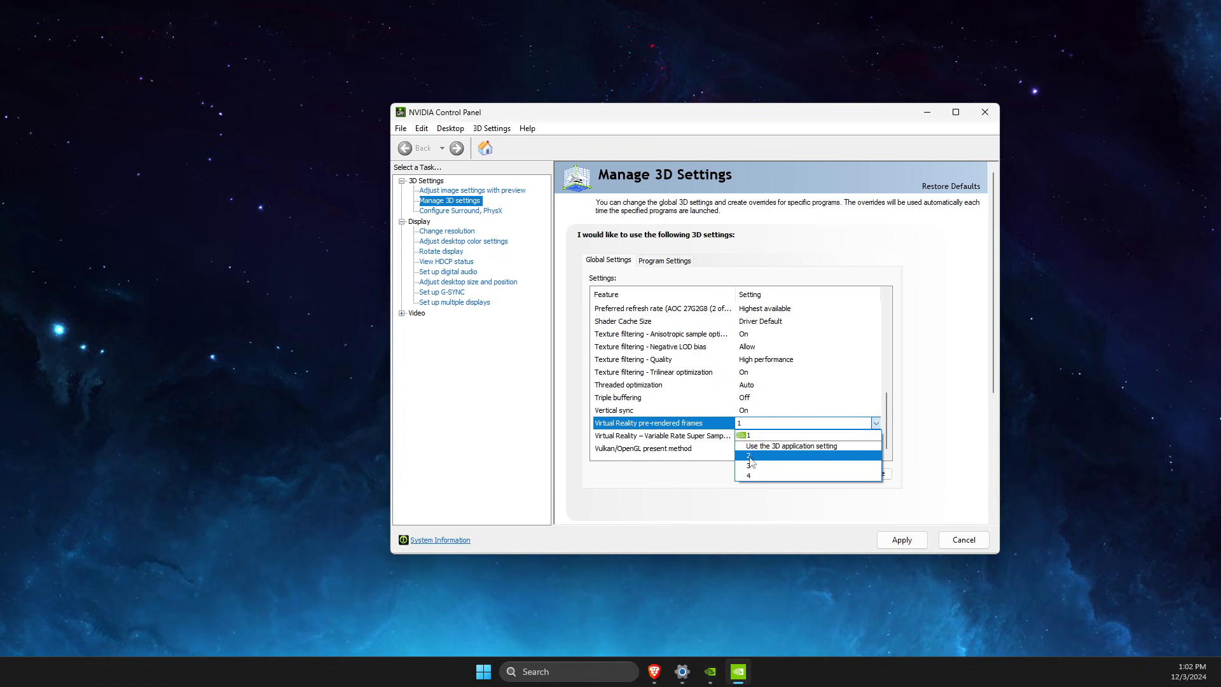
left_click(750, 455)
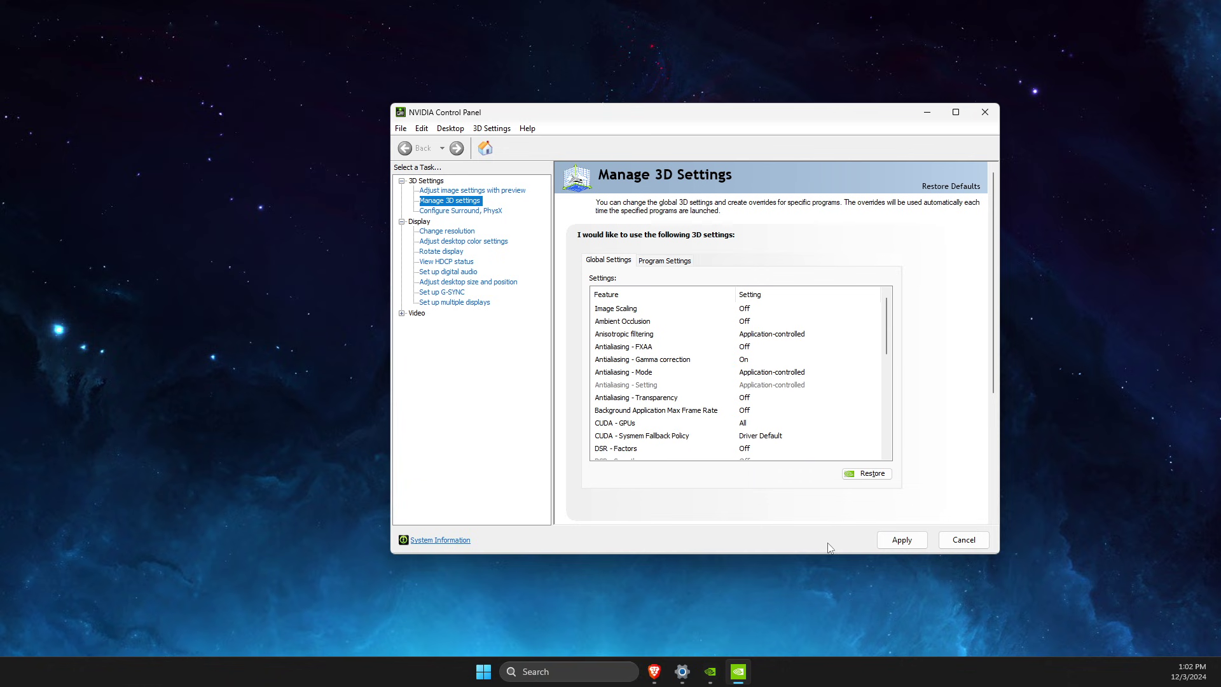
left_click(893, 545)
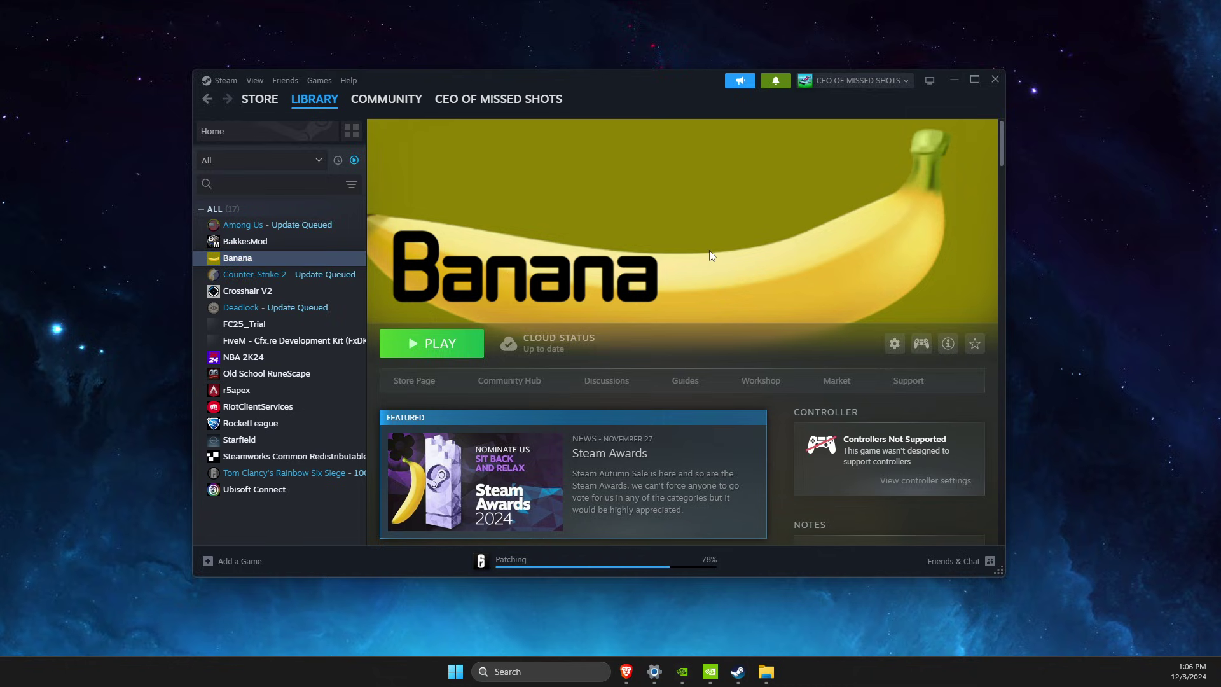
Step: Check the Downloads options in Steam's settings and close the settings window
left_click(223, 80)
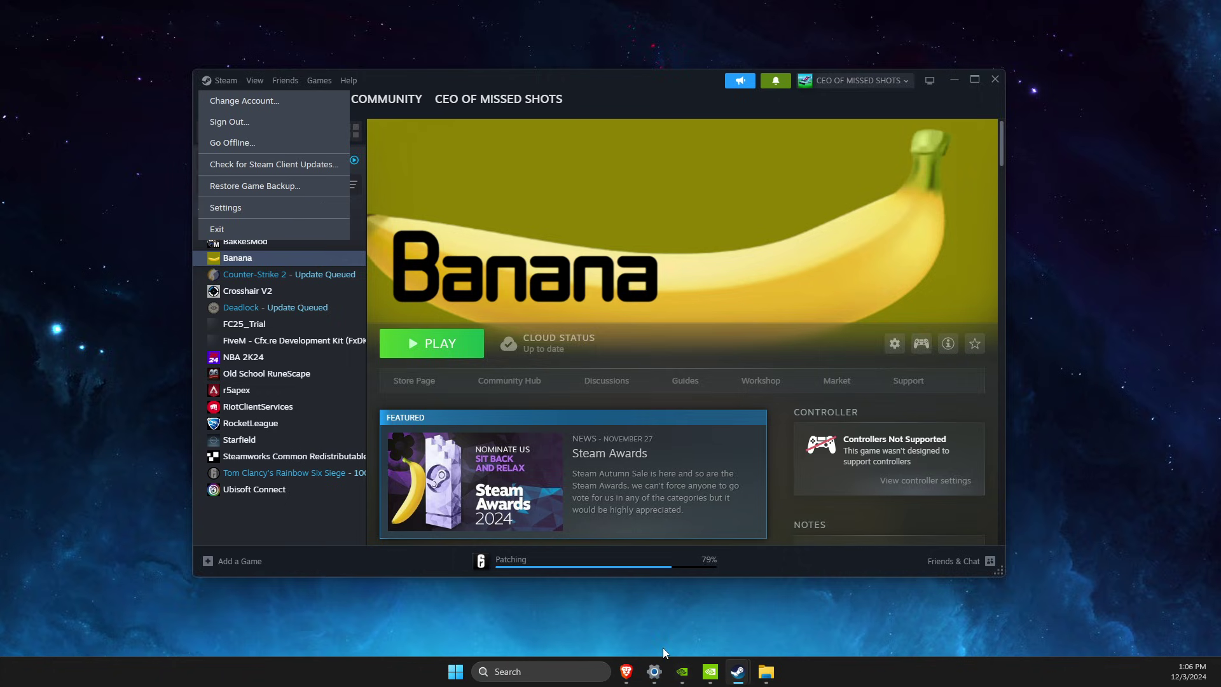
mouse_move(738, 671)
left_click(865, 611)
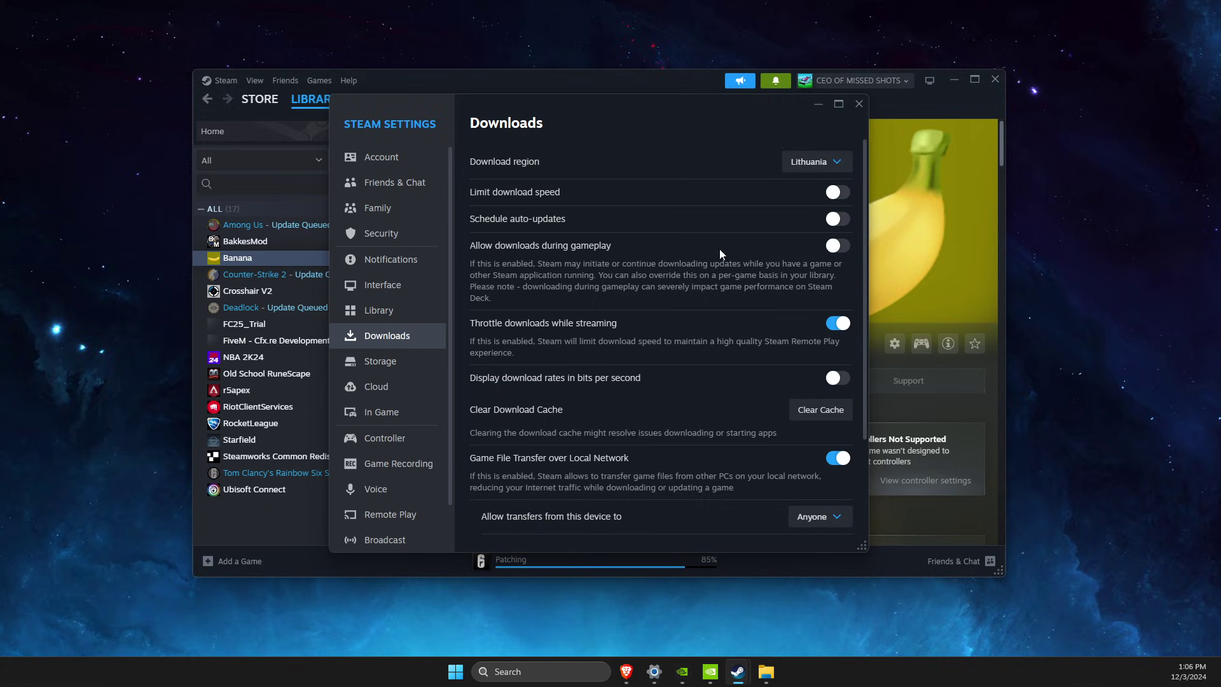
left_click(858, 104)
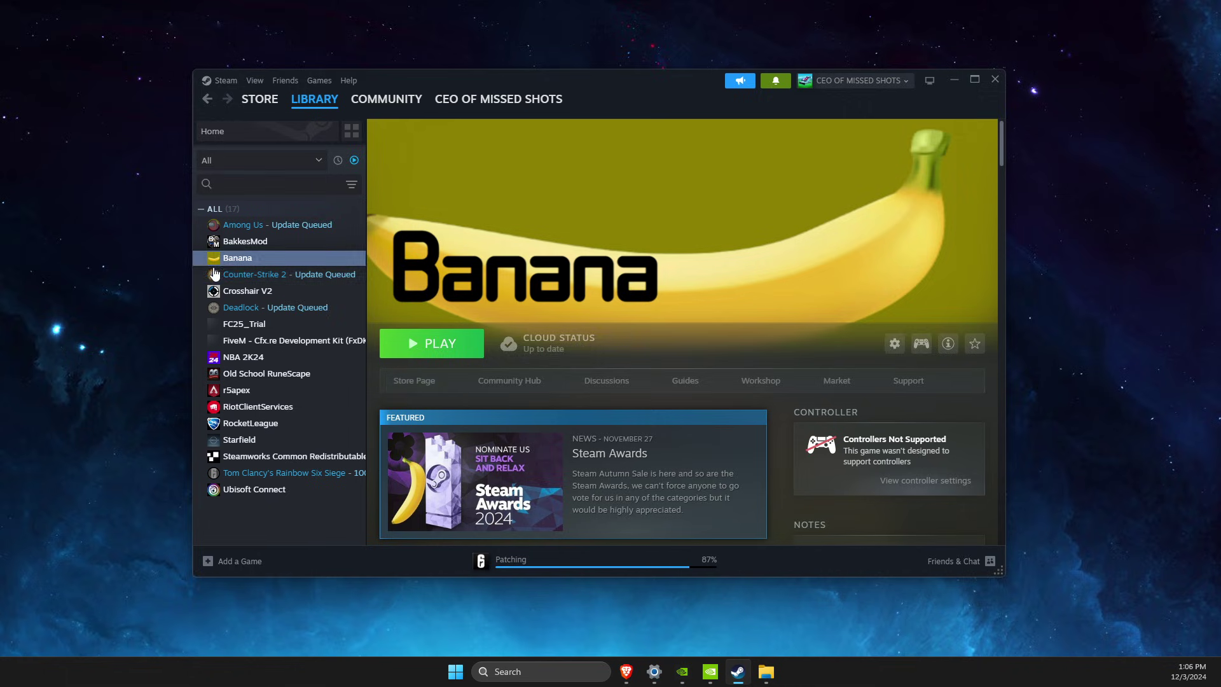
Step: Open the %appdata% folder through the Windows Run dialog
left_click(235, 259)
left_click(534, 670)
type("run")
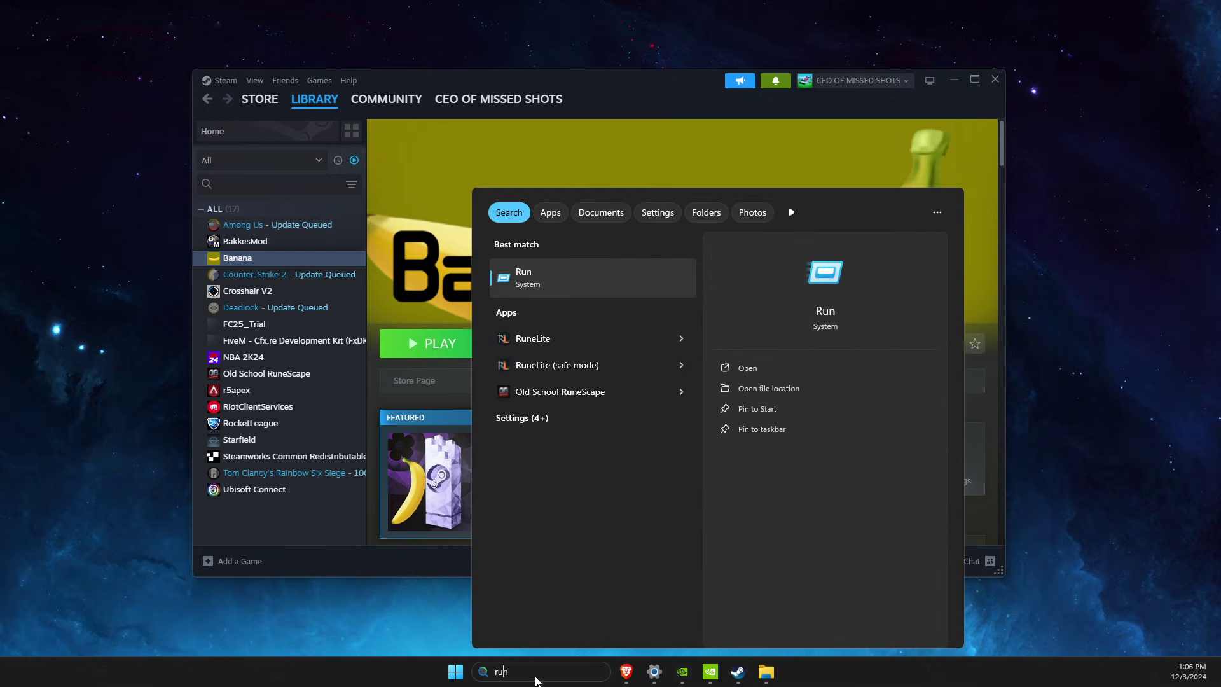
key("Escape")
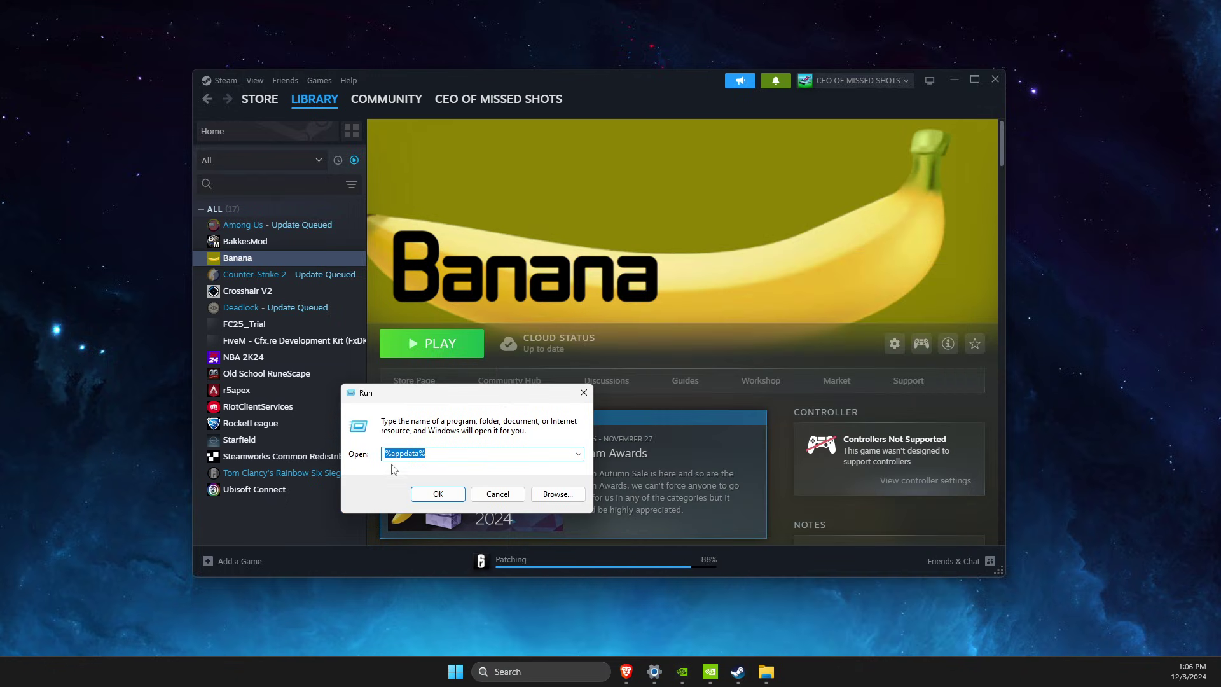
left_click(438, 494)
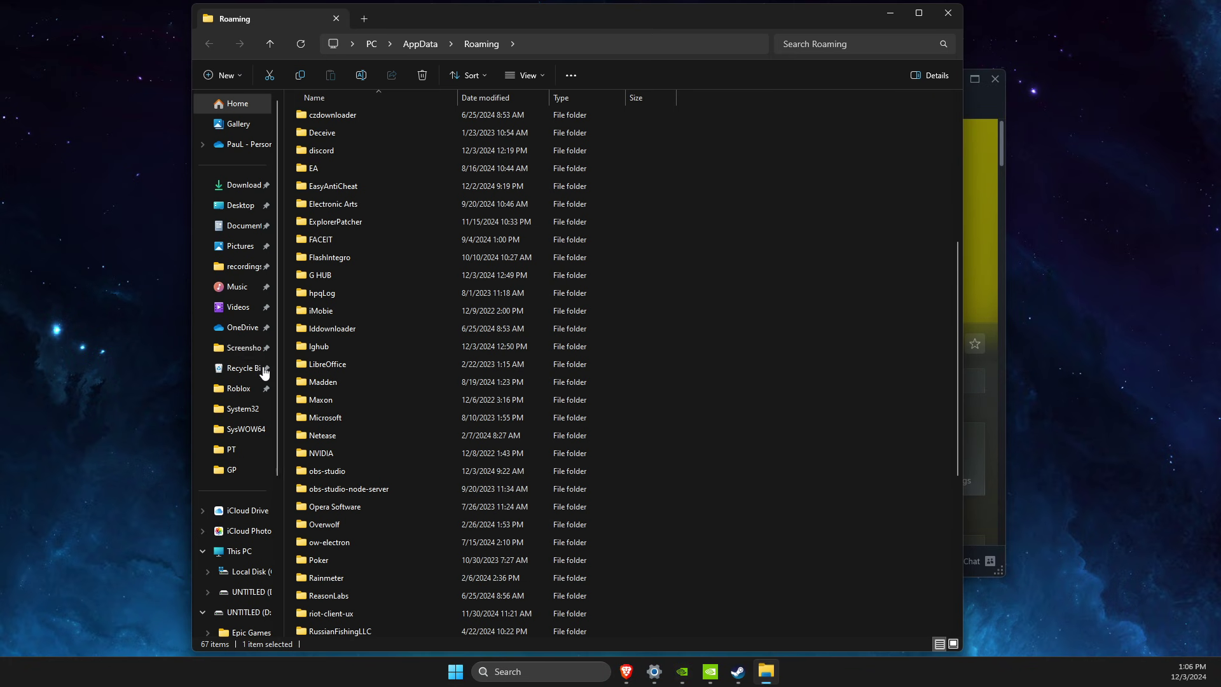
Step: Look through the Roaming folder for game data, inspect the contents of the Unity folder and return to Roaming
left_click(378, 150)
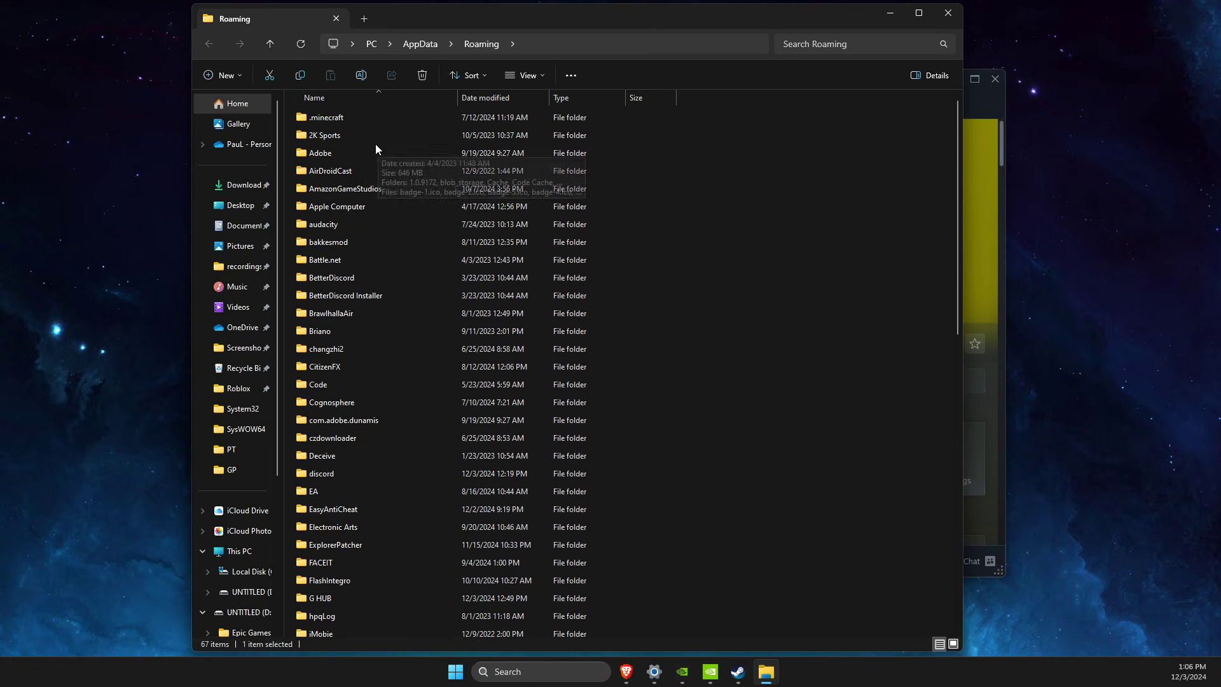
type("battlebit")
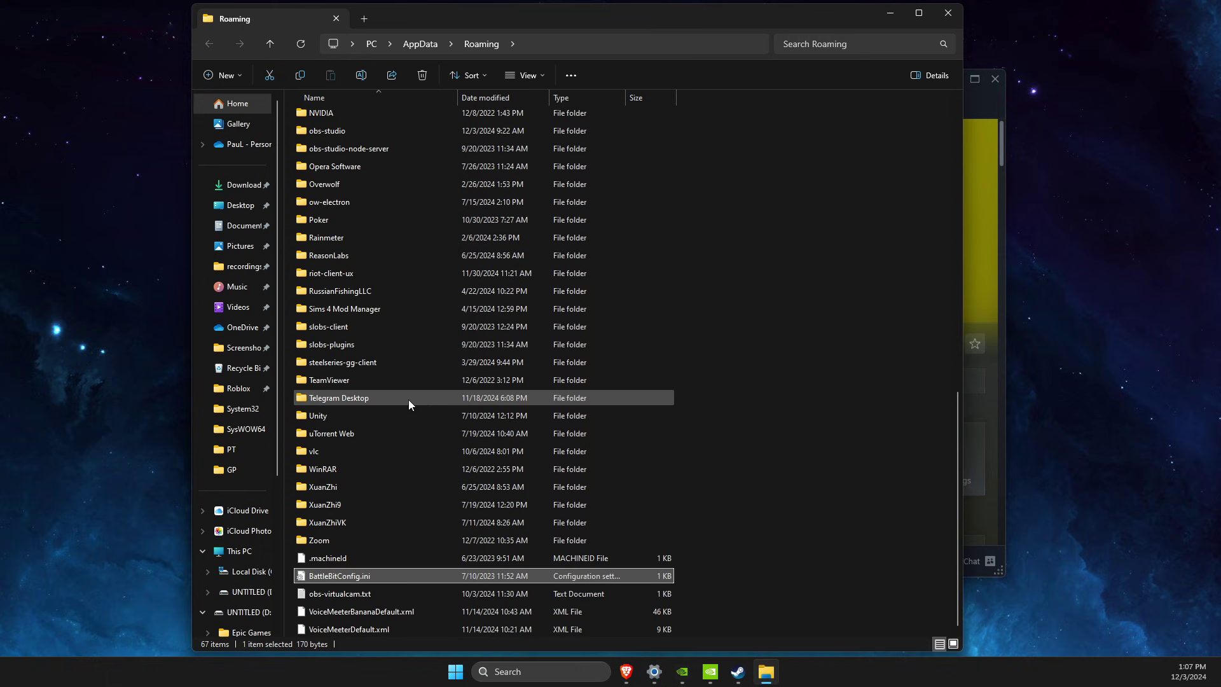
left_click(351, 415)
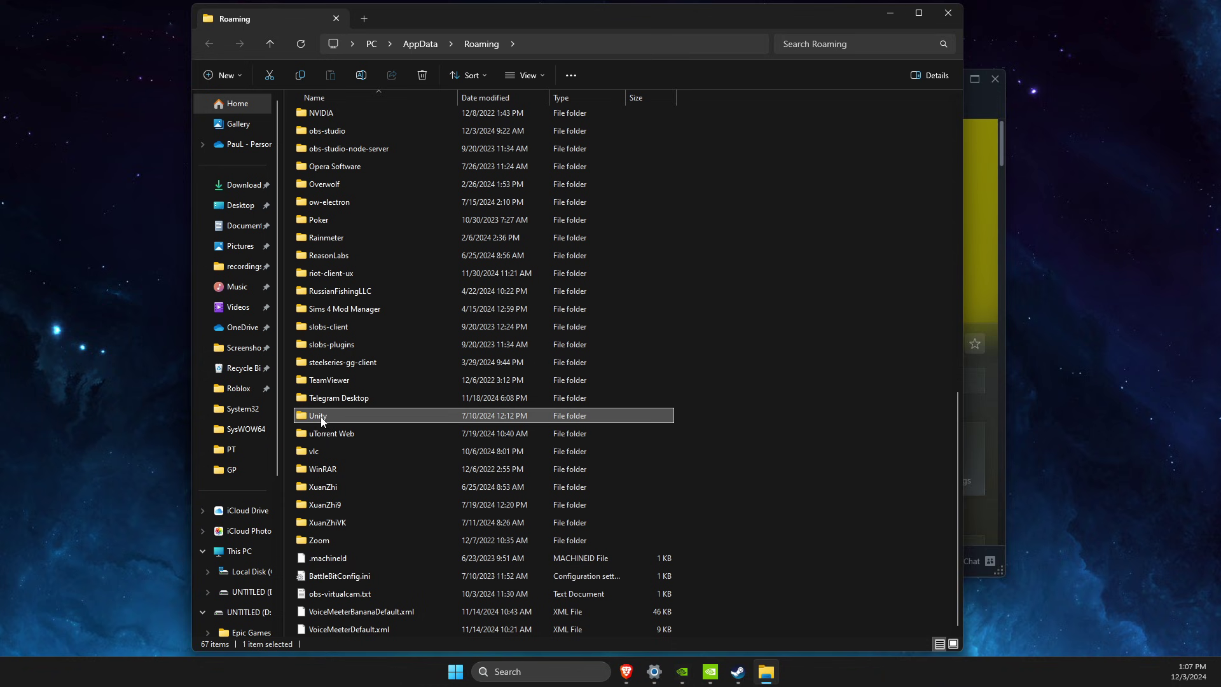
double_click(349, 415)
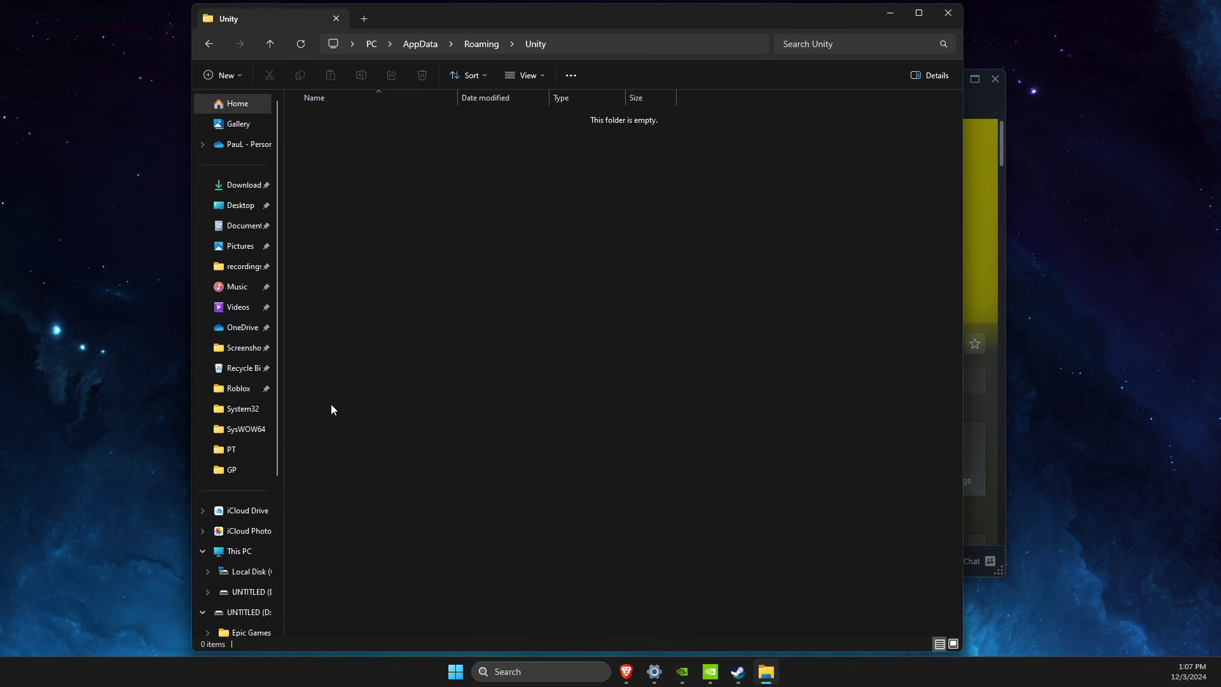
left_click(208, 43)
Step: Delete the Unity folder from the Roaming folder and close File Explorer
right_click(339, 628)
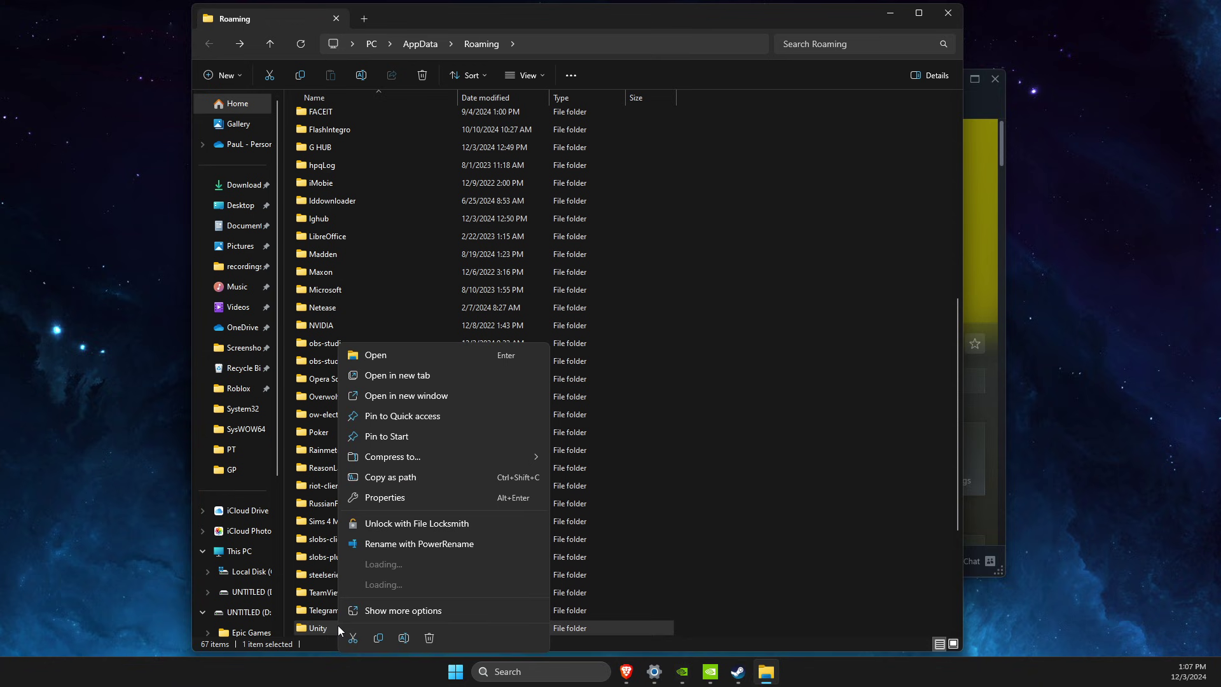
left_click(423, 638)
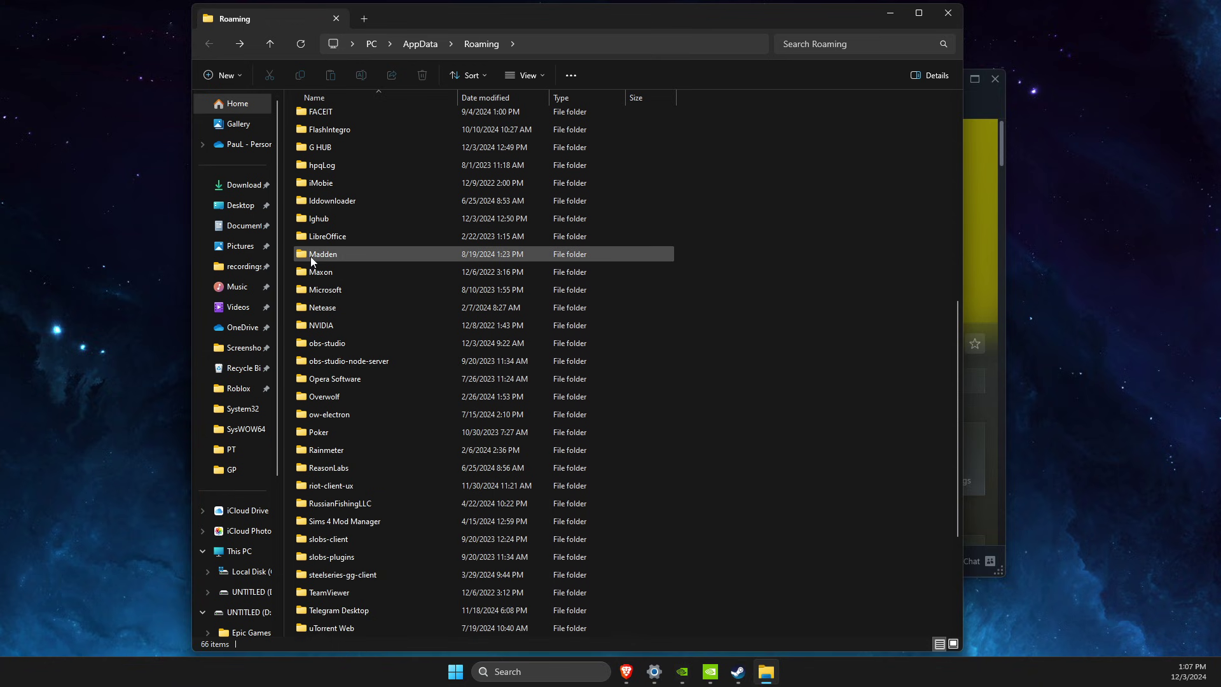
scroll(405, 288, "up", 8)
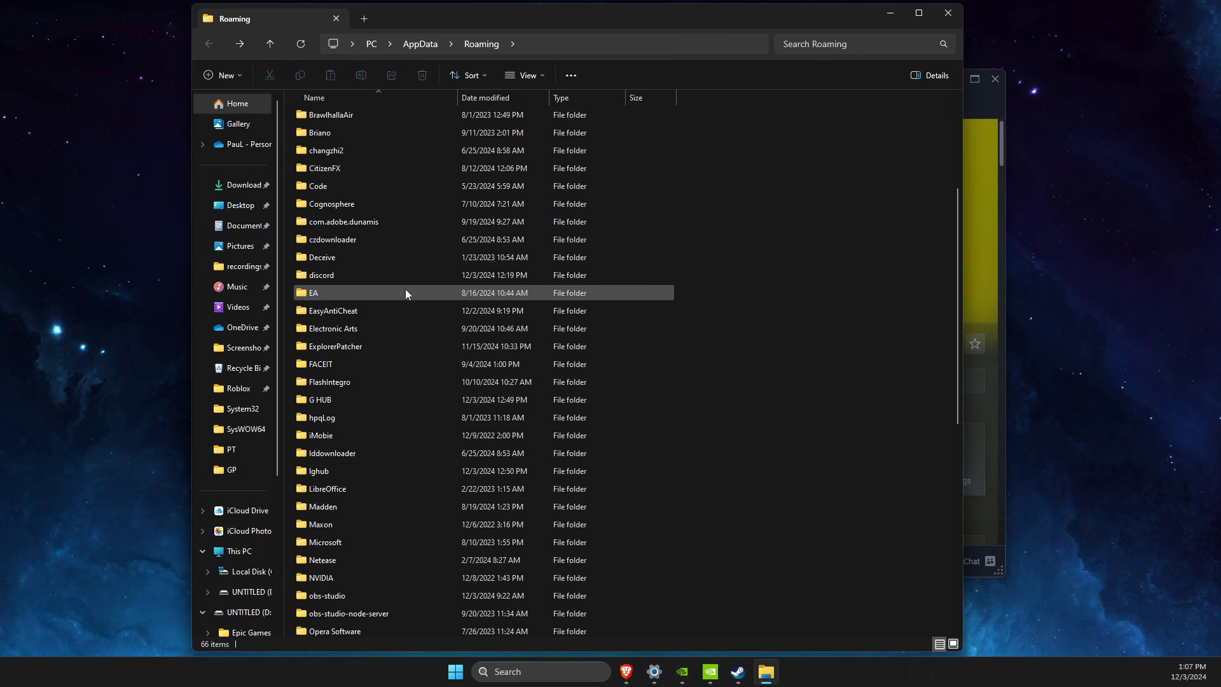
left_click(947, 13)
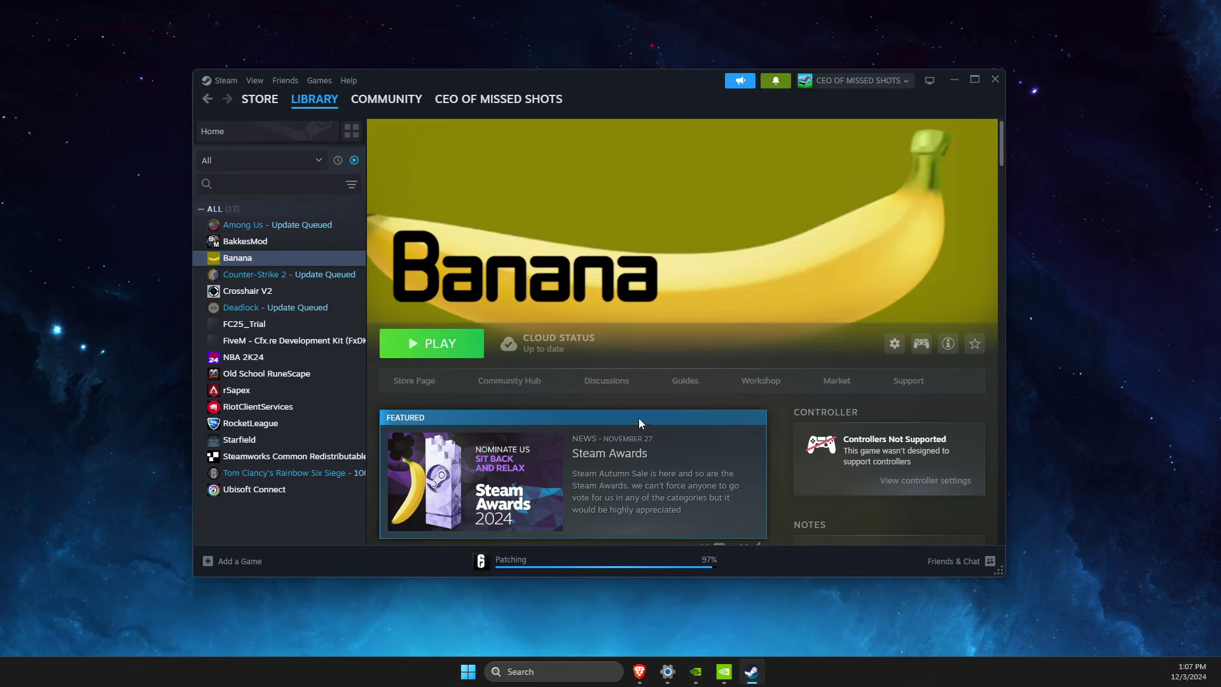
Step: Minimize Steam and open the Storage page in Windows Settings
left_click(948, 85)
left_click(554, 681)
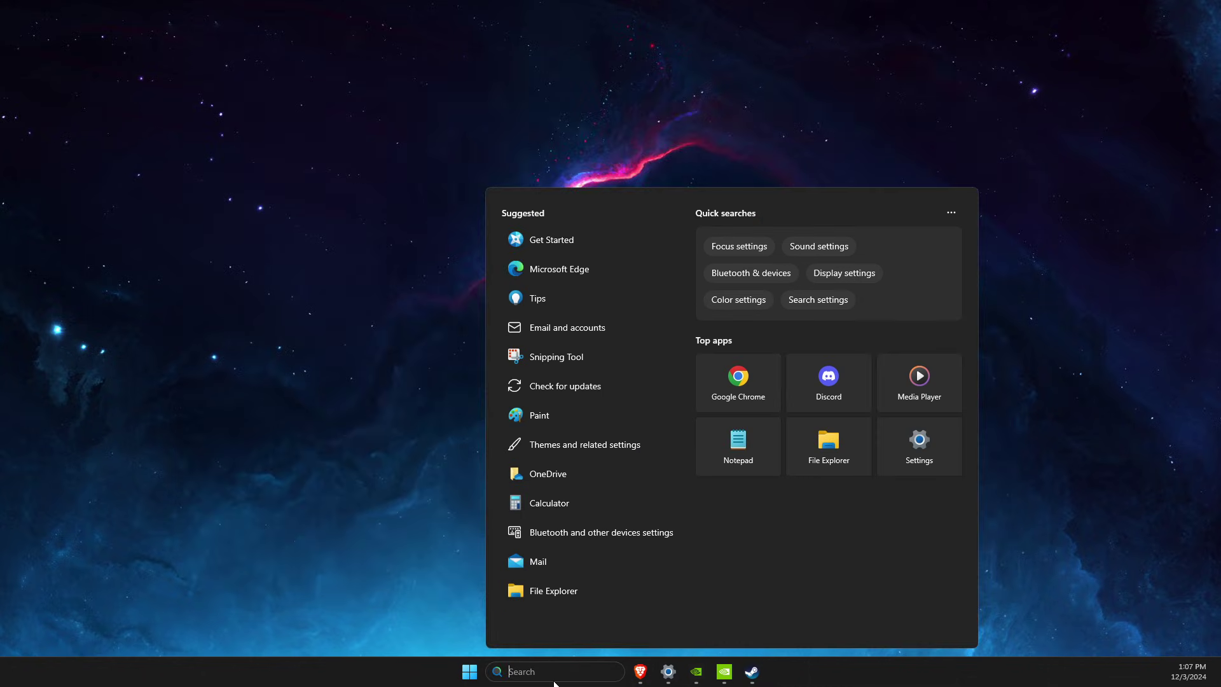
type("settings")
key("Return")
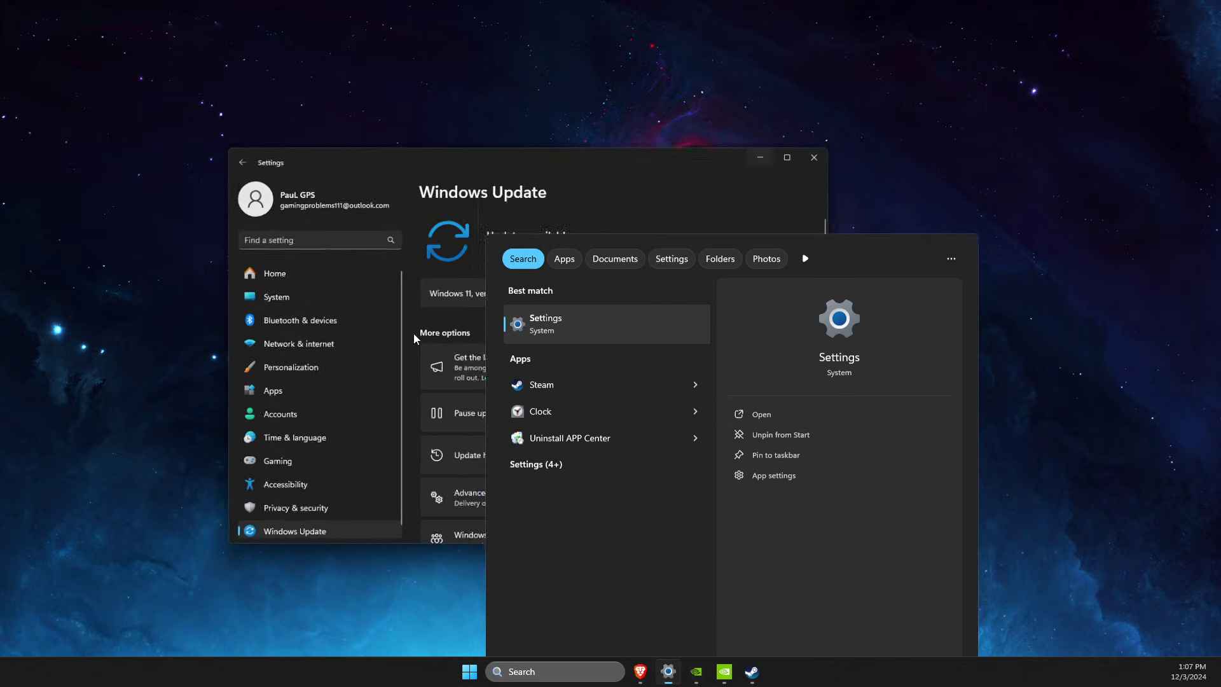
left_click(266, 205)
type("storage")
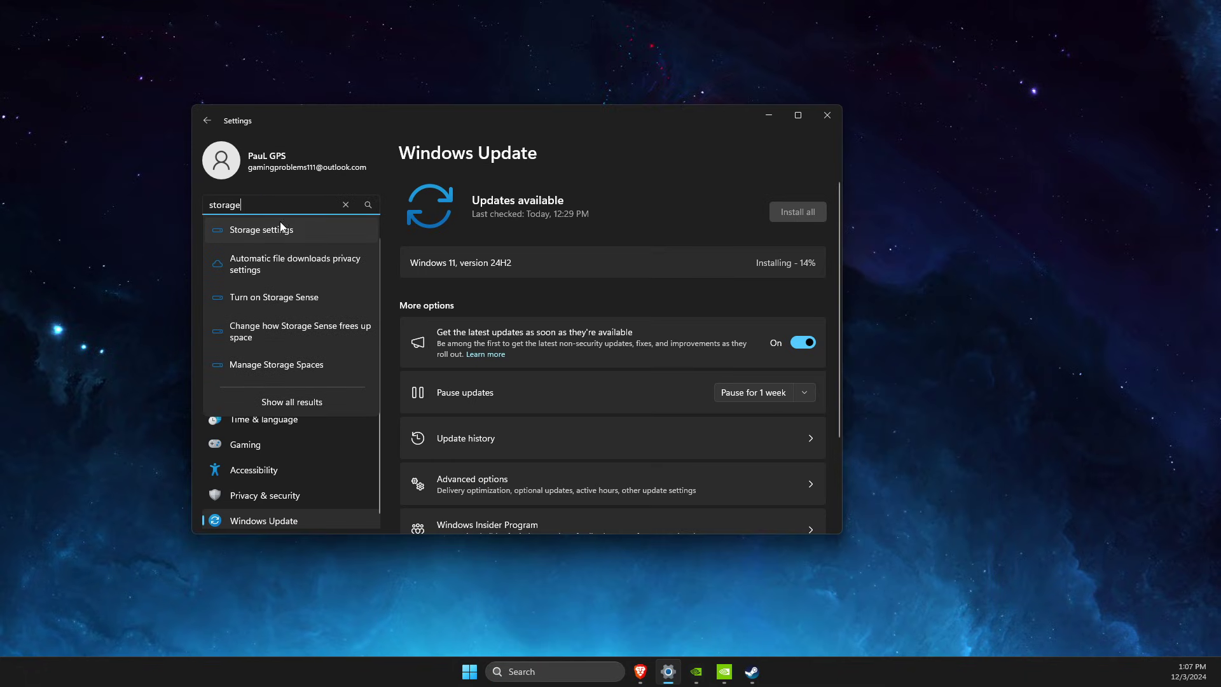
left_click(280, 228)
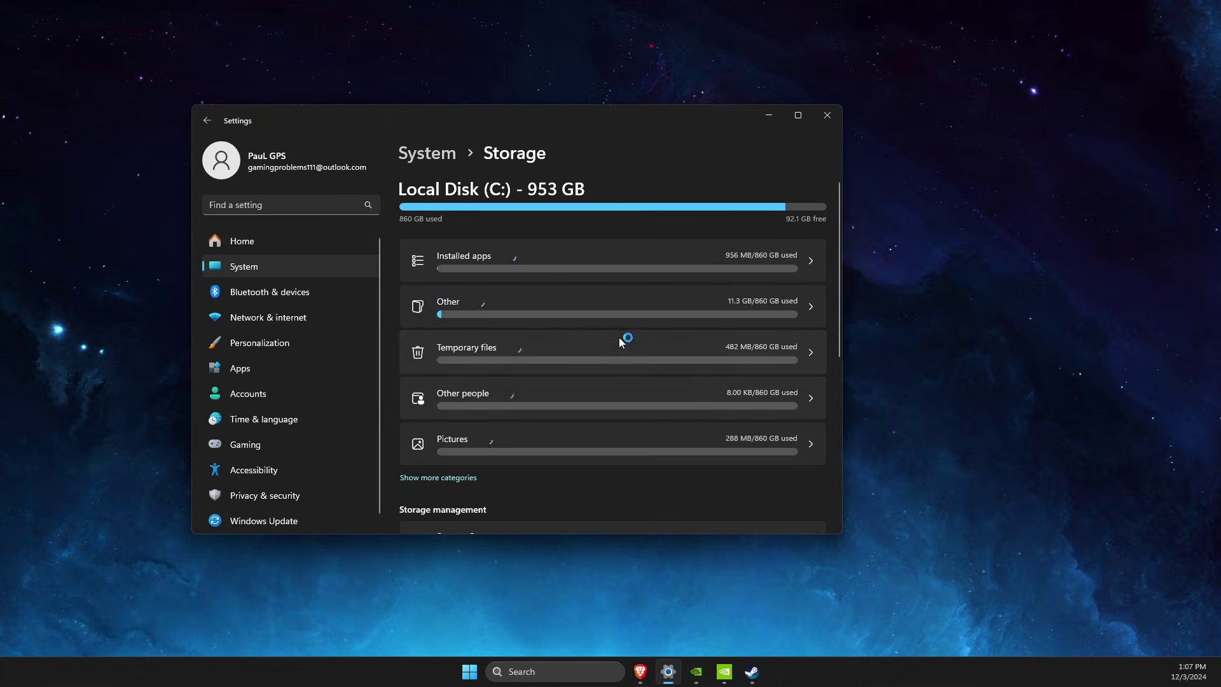
Step: Include the Recycle Bin in the temporary files selected for cleanup and remove the selected files
left_click(461, 354)
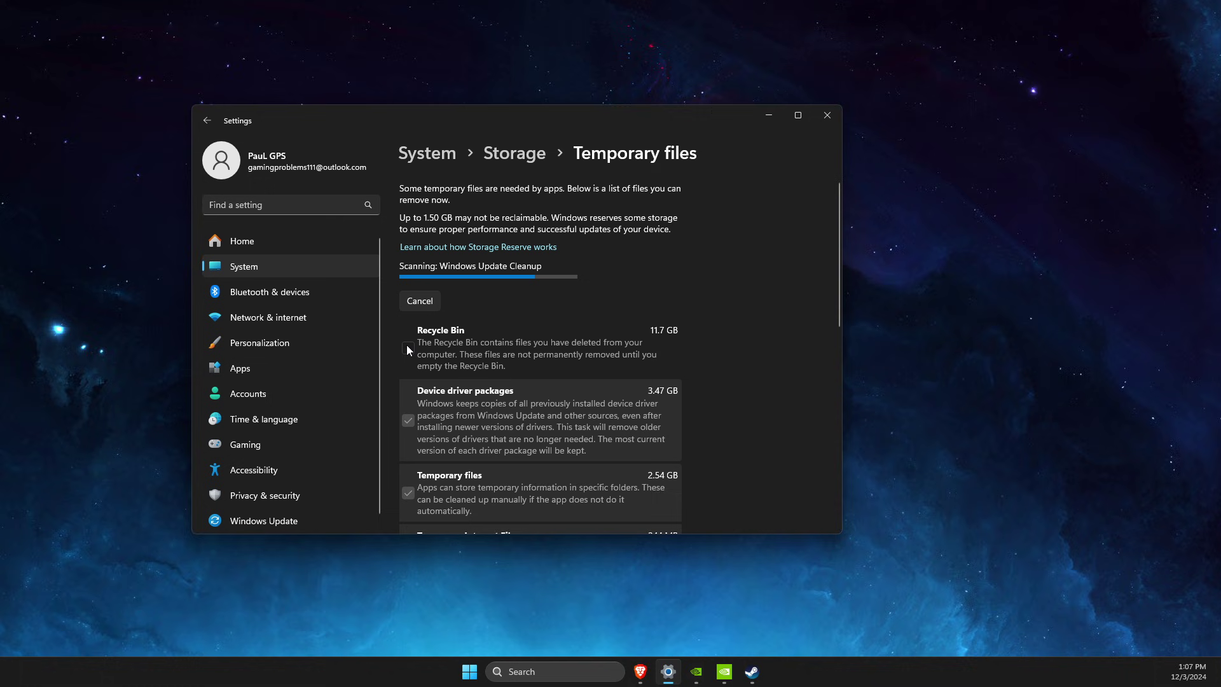
scroll(454, 361, "down", 5)
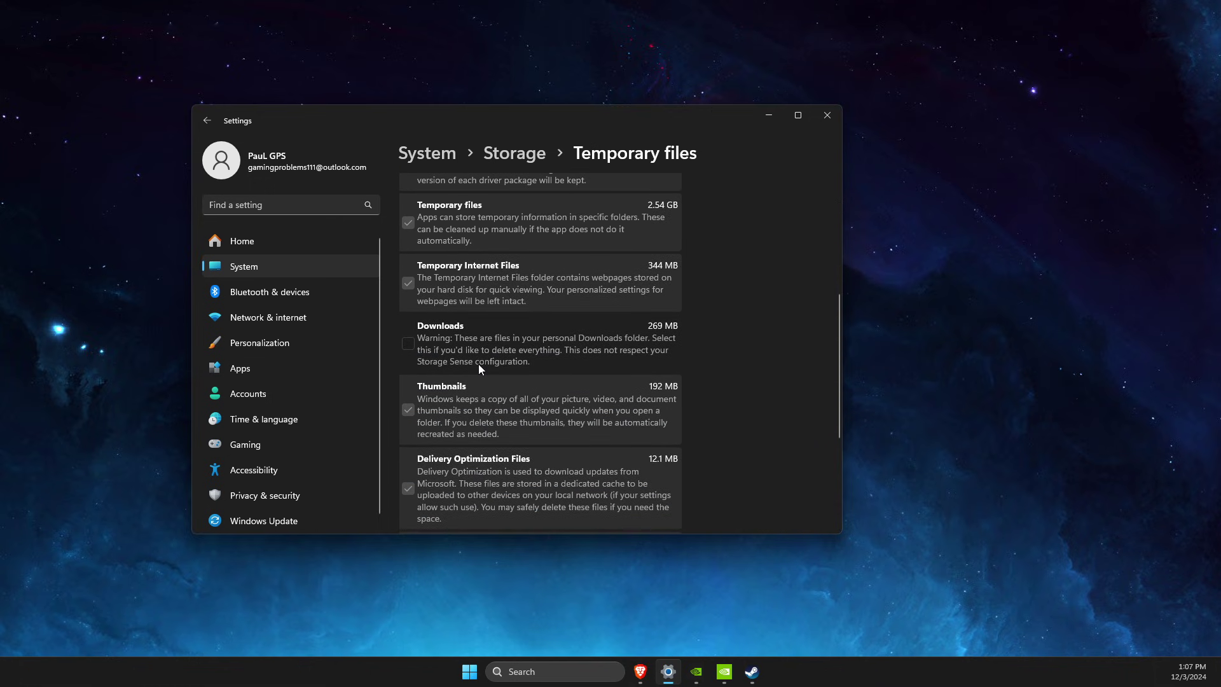
scroll(473, 364, "up", 5)
left_click(410, 349)
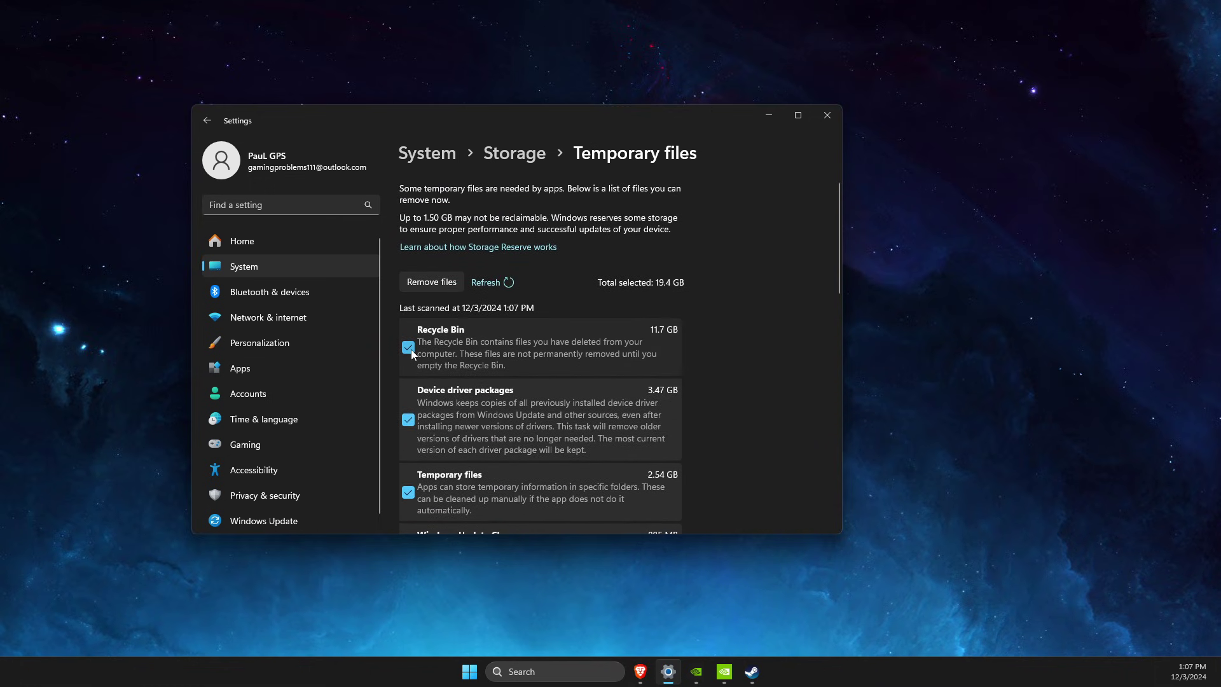
left_click(428, 284)
left_click(483, 358)
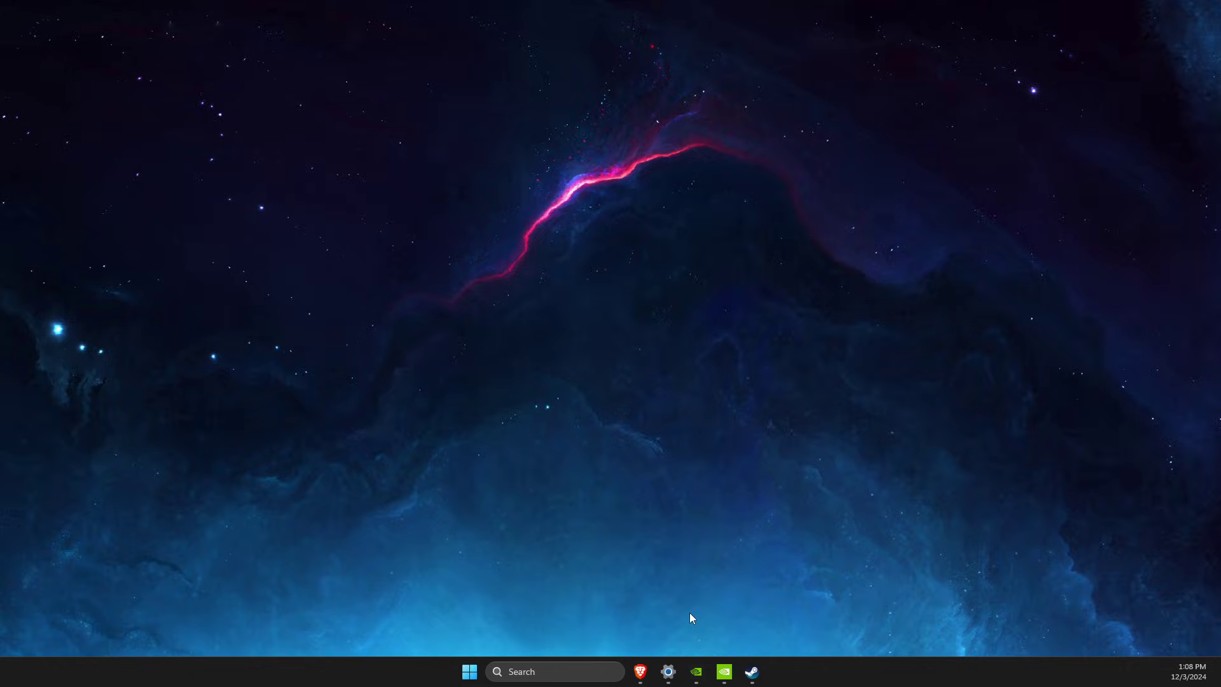
Step: Switch to Steam and browse to the Banana game's local installation folder from its Installed Files properties
left_click(752, 672)
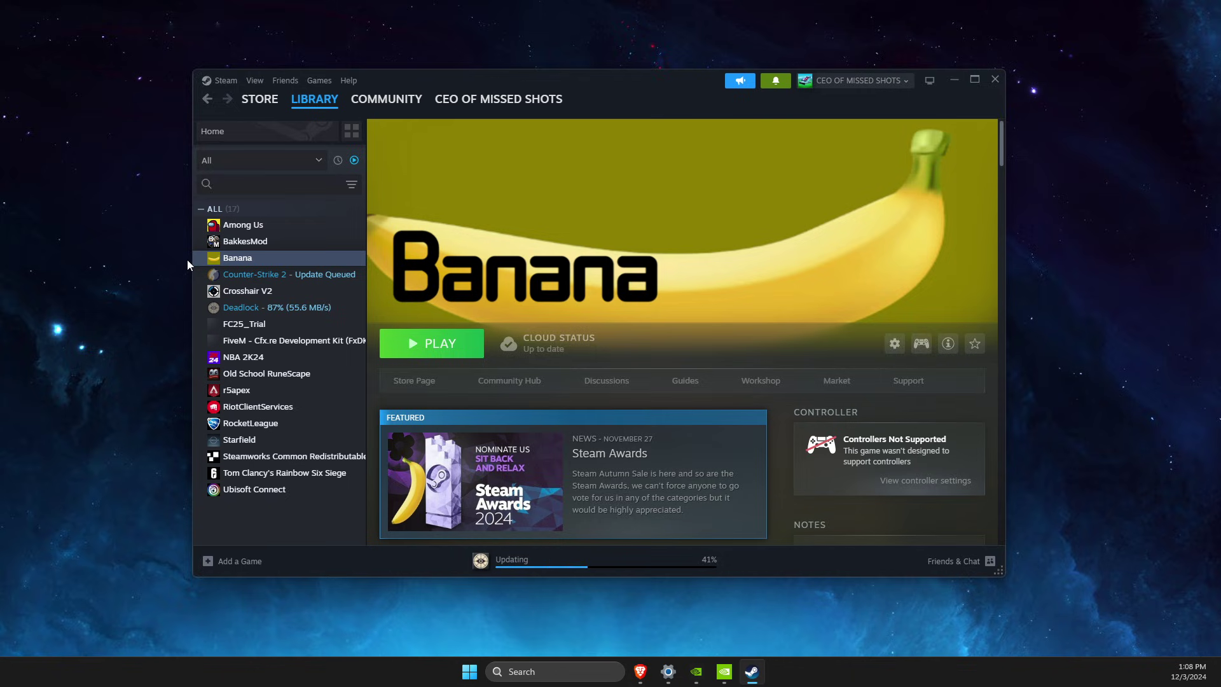
right_click(225, 260)
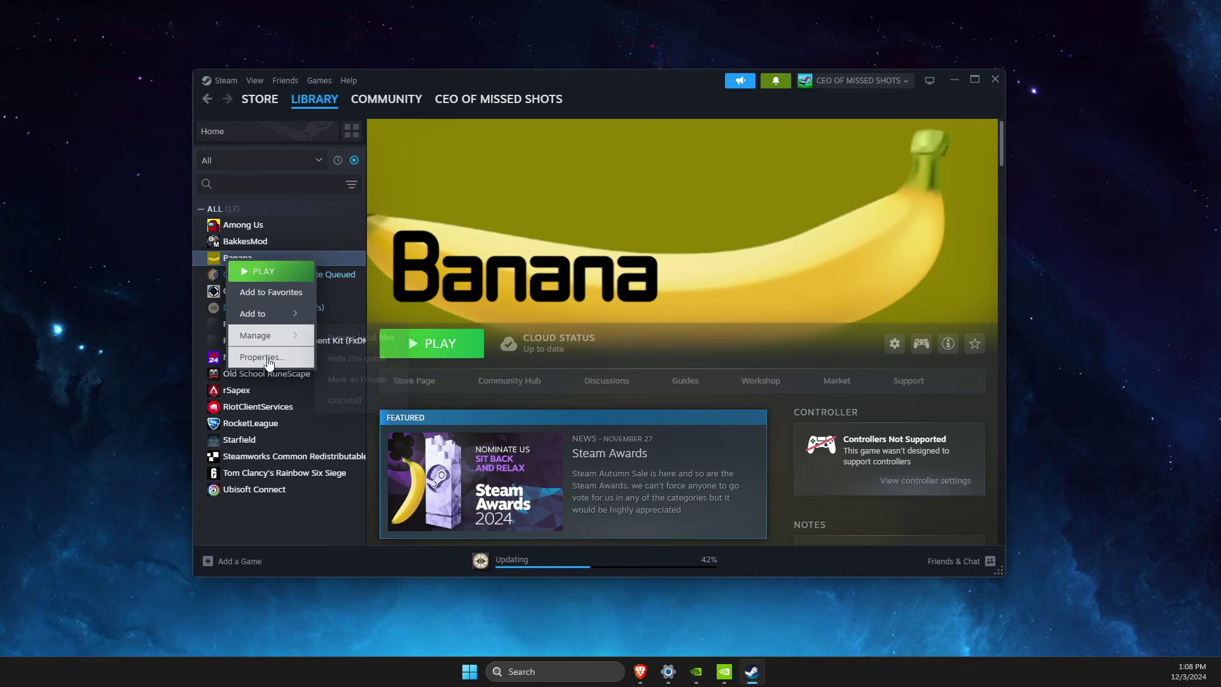
left_click(274, 362)
left_click(375, 239)
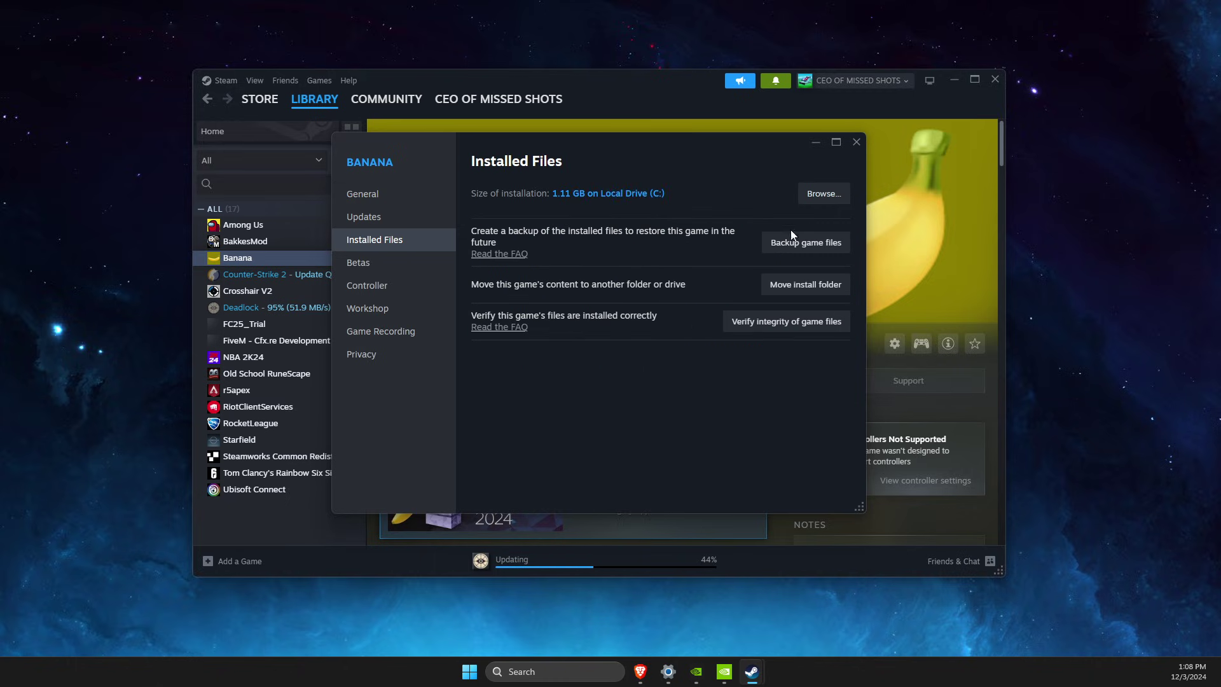
left_click(824, 194)
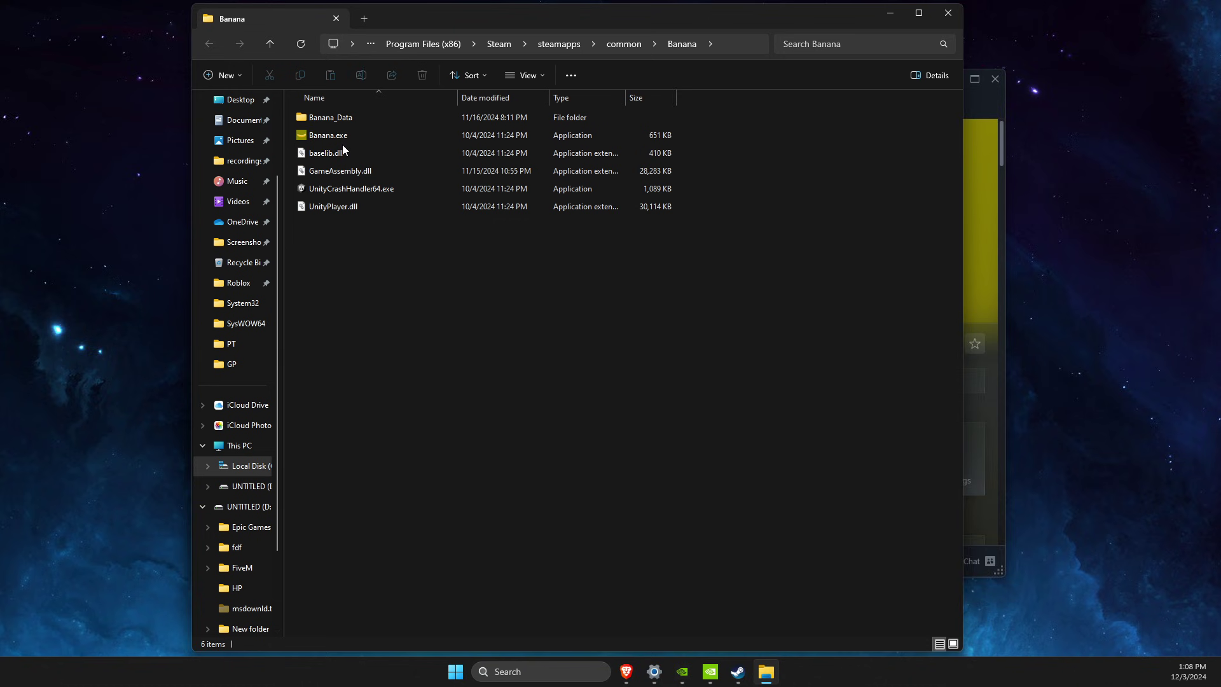
Step: Copy the Banana installation folder's path, close the game's properties, and minimize File Explorer and Steam
left_click(738, 48)
key("ctrl+c")
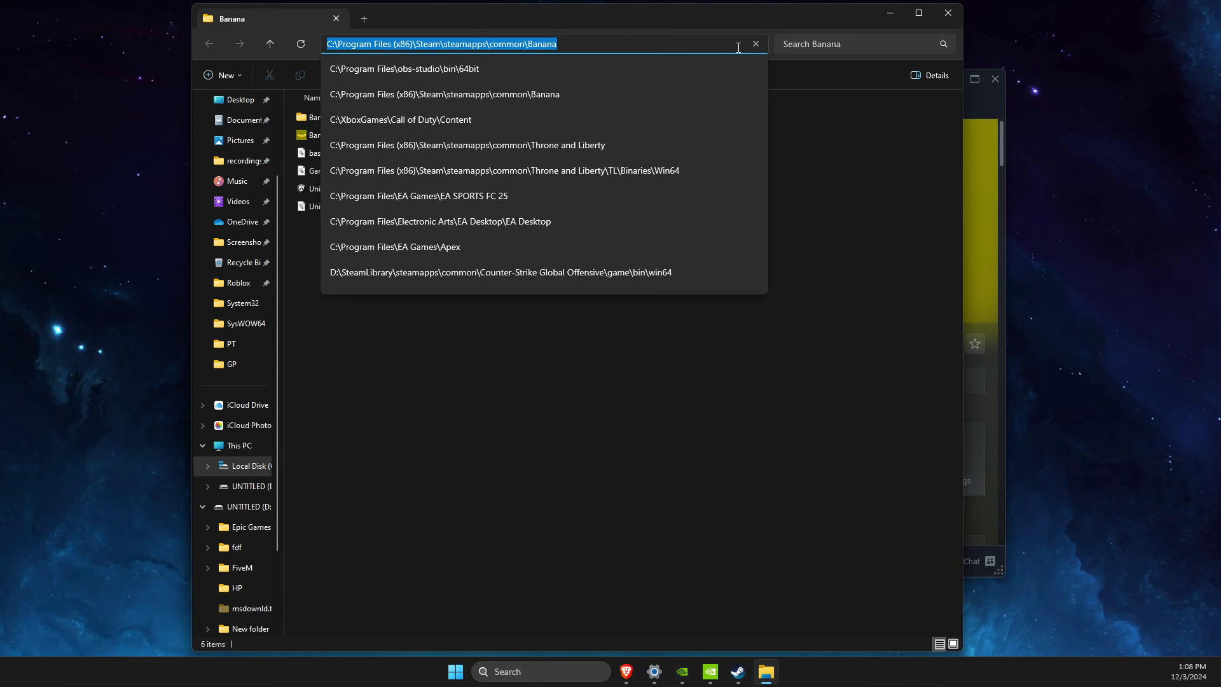
left_click(889, 13)
left_click(856, 141)
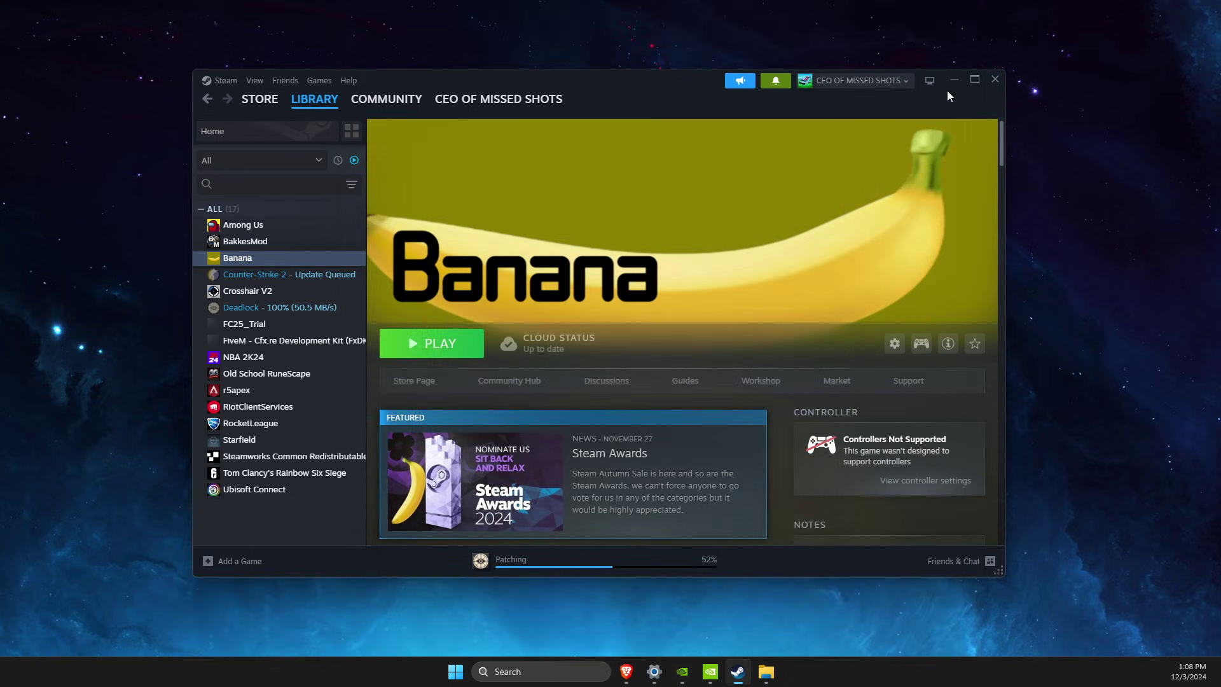
left_click(950, 80)
Step: Open the Windows Graphics settings and check the default options for hardware-accelerated GPU scheduling and windowed game optimizations
left_click(558, 677)
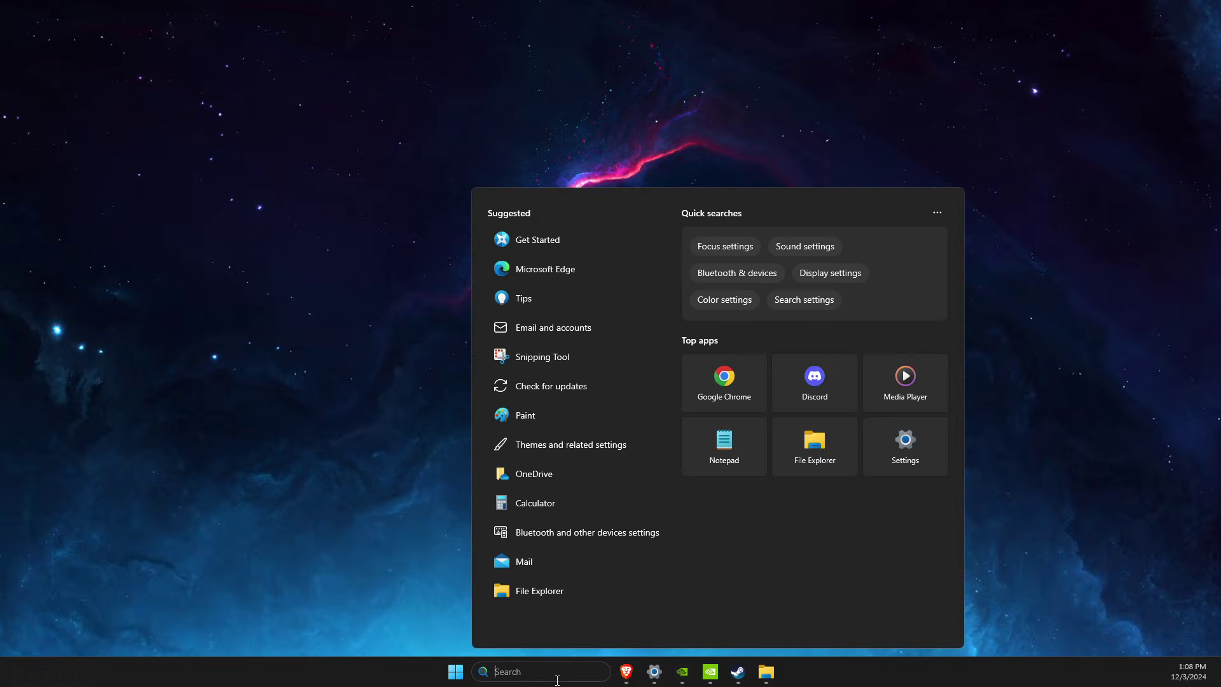
type("graphics settings")
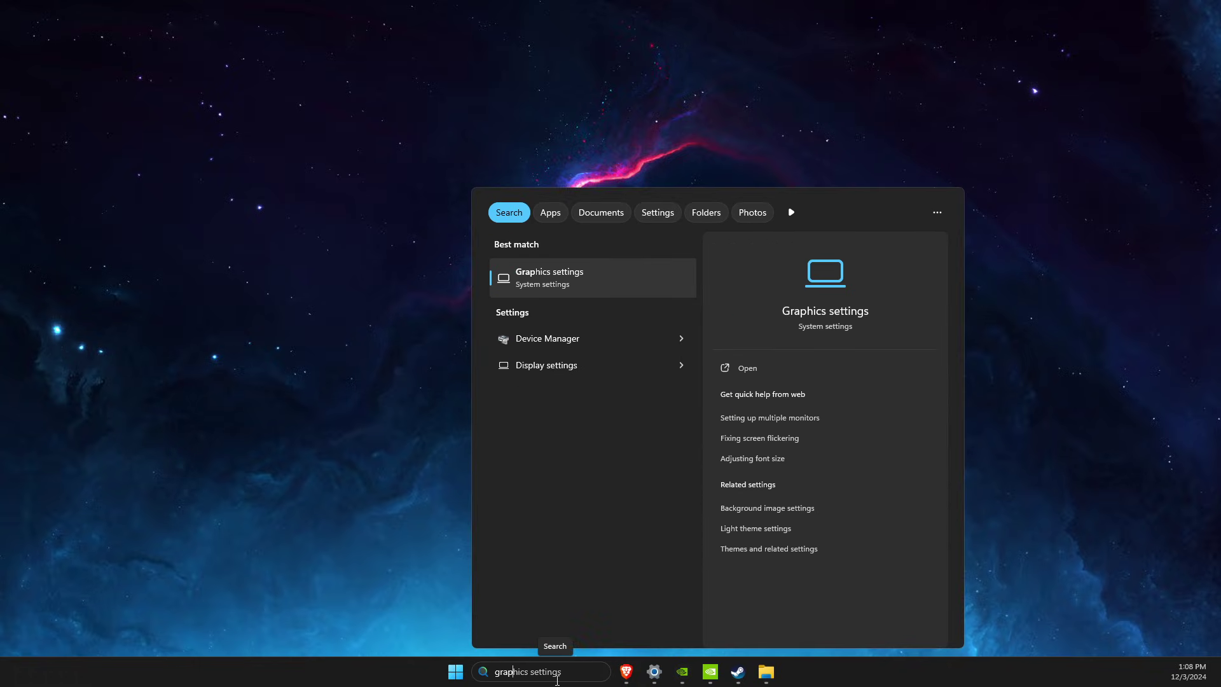
left_click(565, 275)
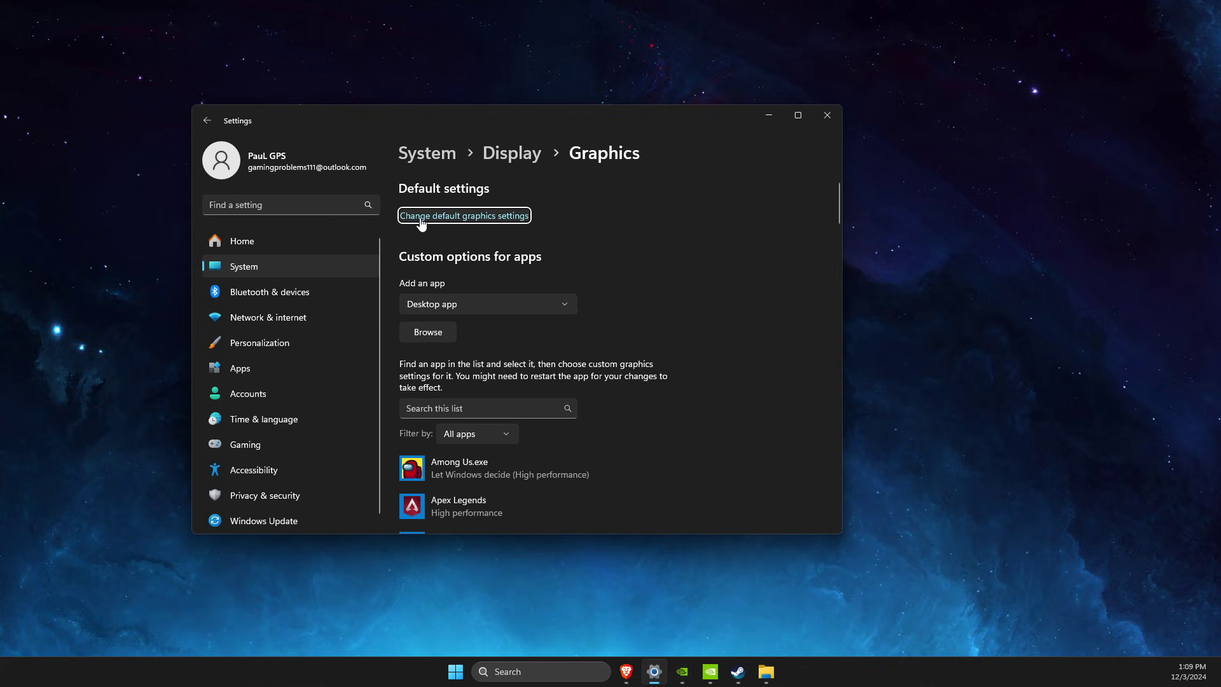
left_click(420, 219)
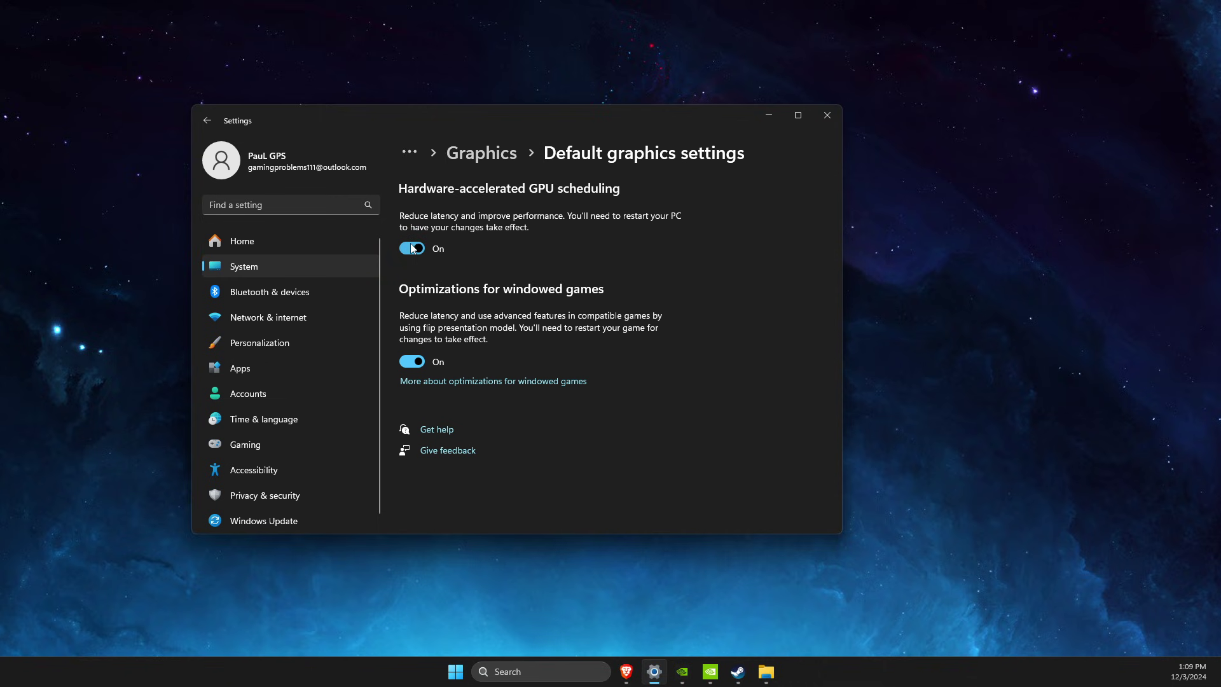
left_click(207, 120)
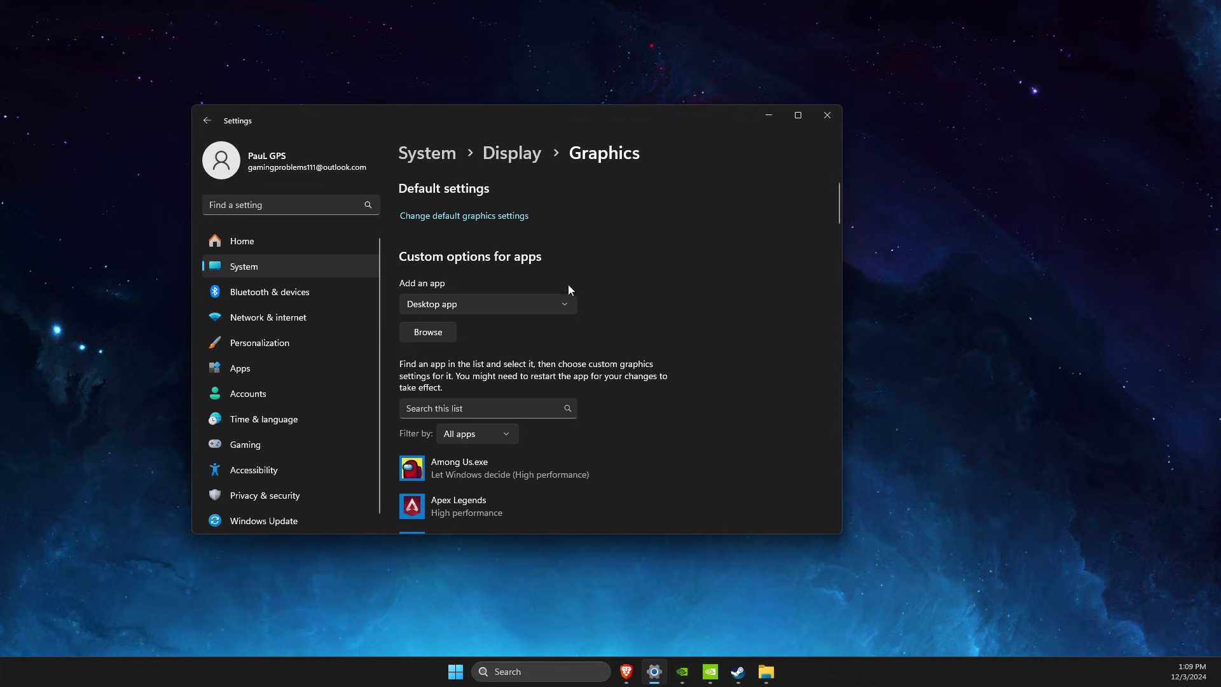
Step: Save High performance as the graphics preference for Banana.exe in the custom app options
scroll(566, 286, "down", 7)
scroll(528, 305, "up", 3)
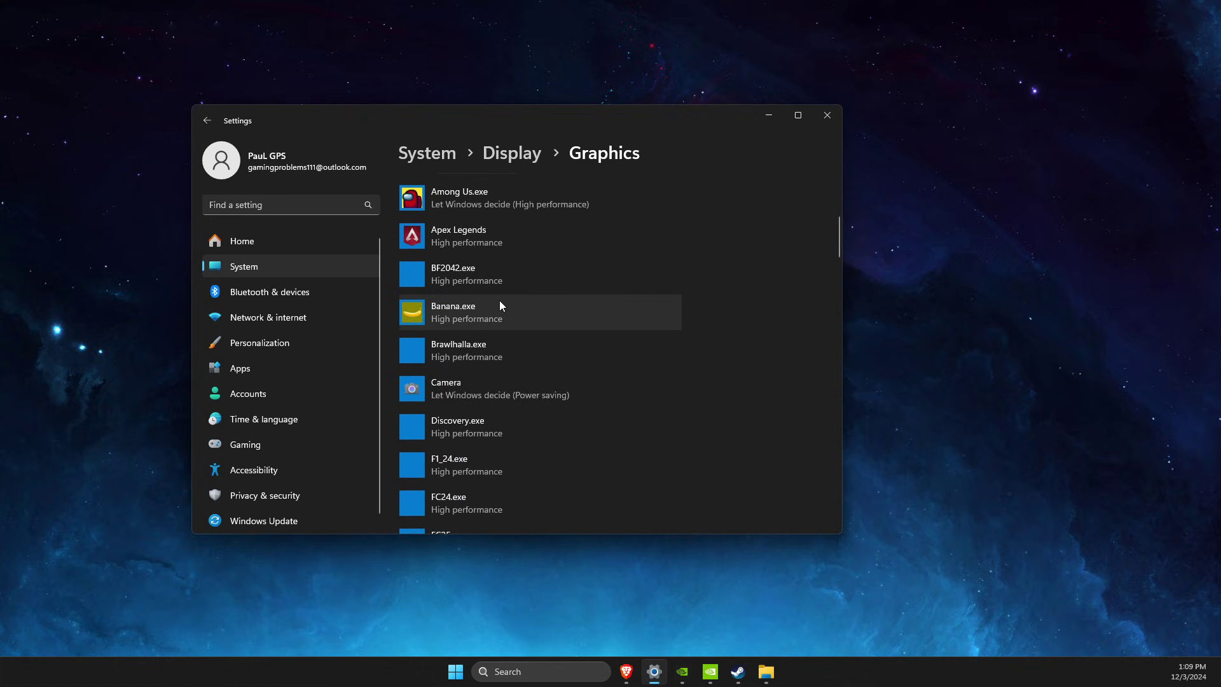
left_click(466, 313)
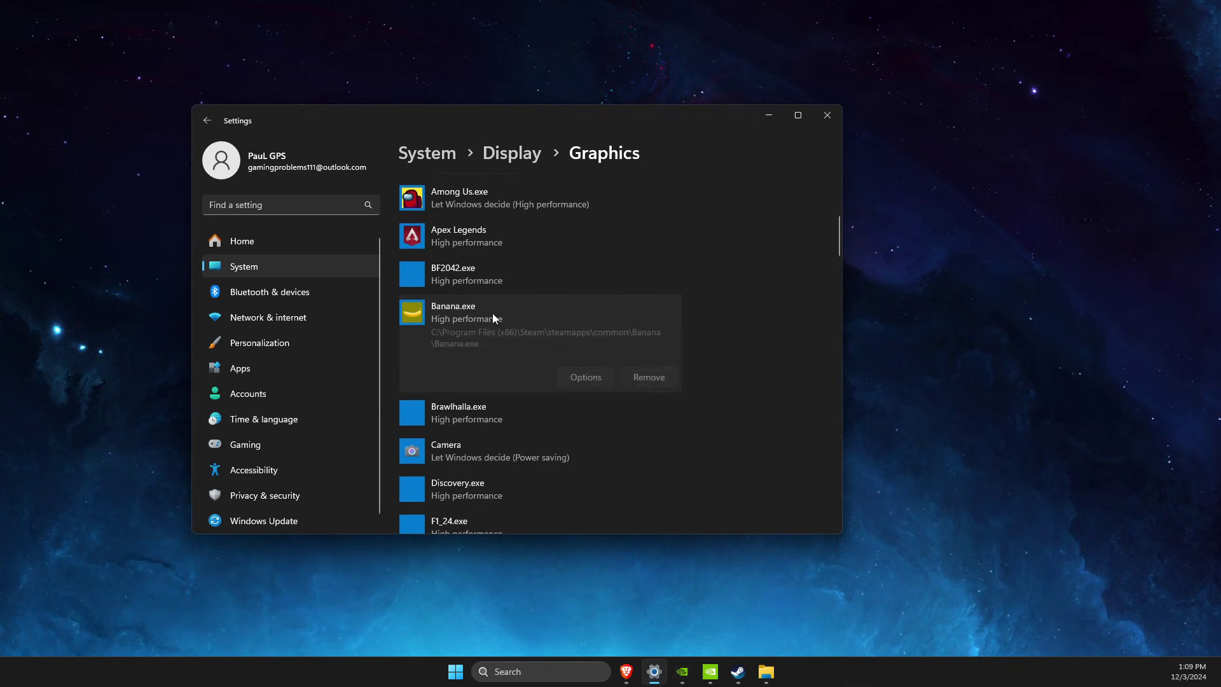
left_click(580, 378)
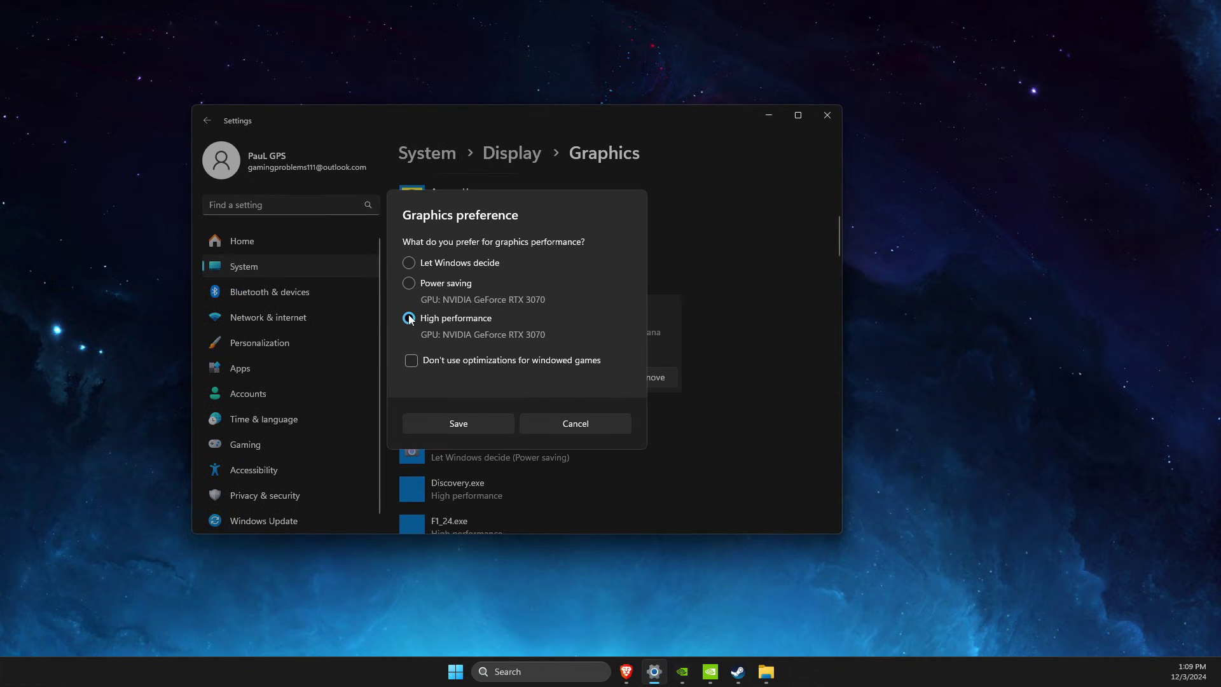
left_click(457, 423)
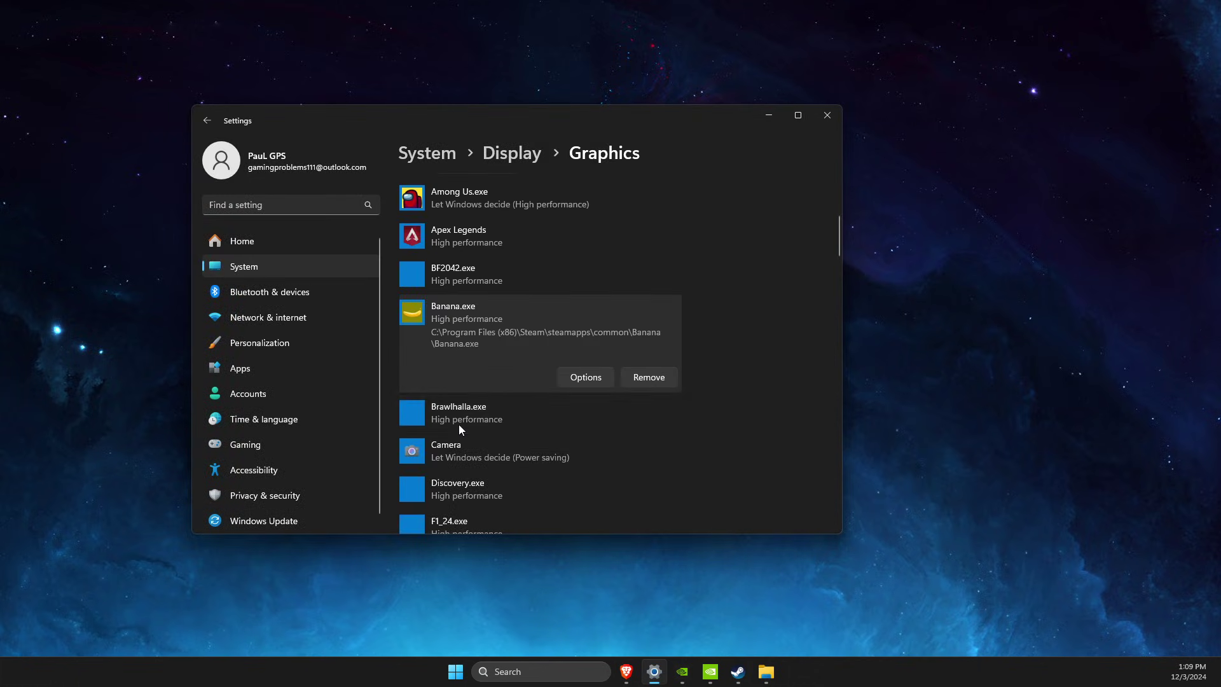
Step: Try to add Banana.exe from C:\Program Files (x86)\Steam\steamapps\common\Banana as a custom desktop app in the Graphics settings
scroll(510, 430, "down", 3)
scroll(486, 387, "up", 3)
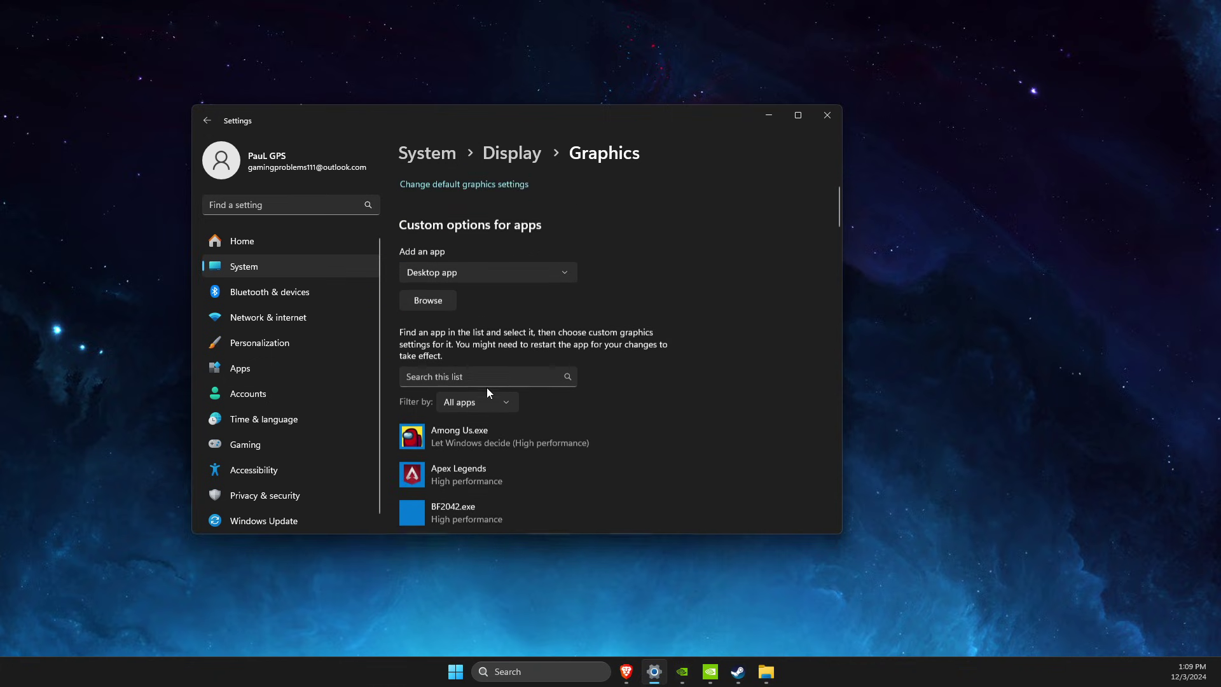
left_click(440, 334)
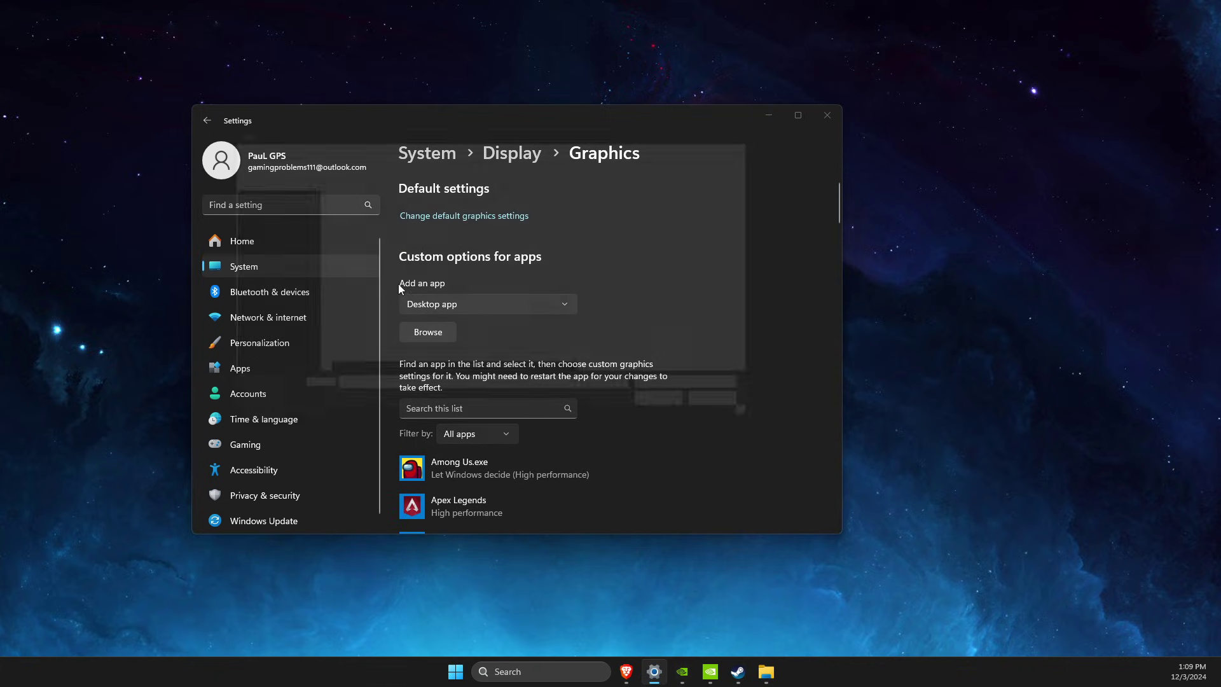
left_click(598, 144)
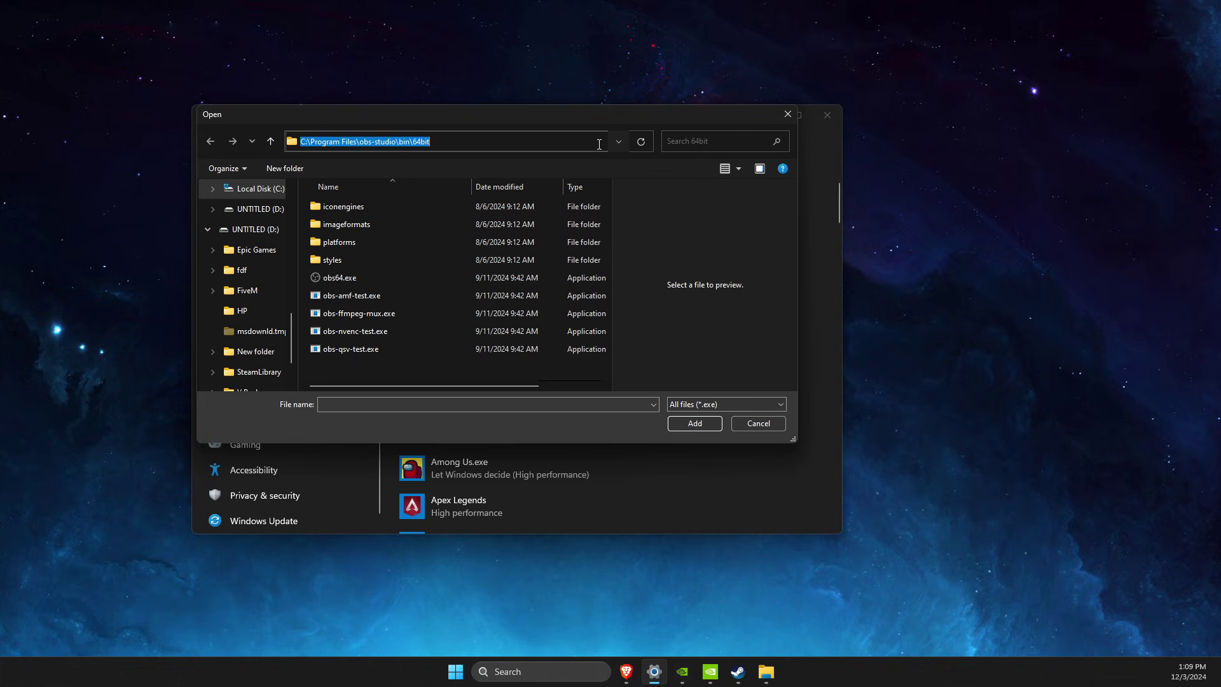
key("ctrl+v")
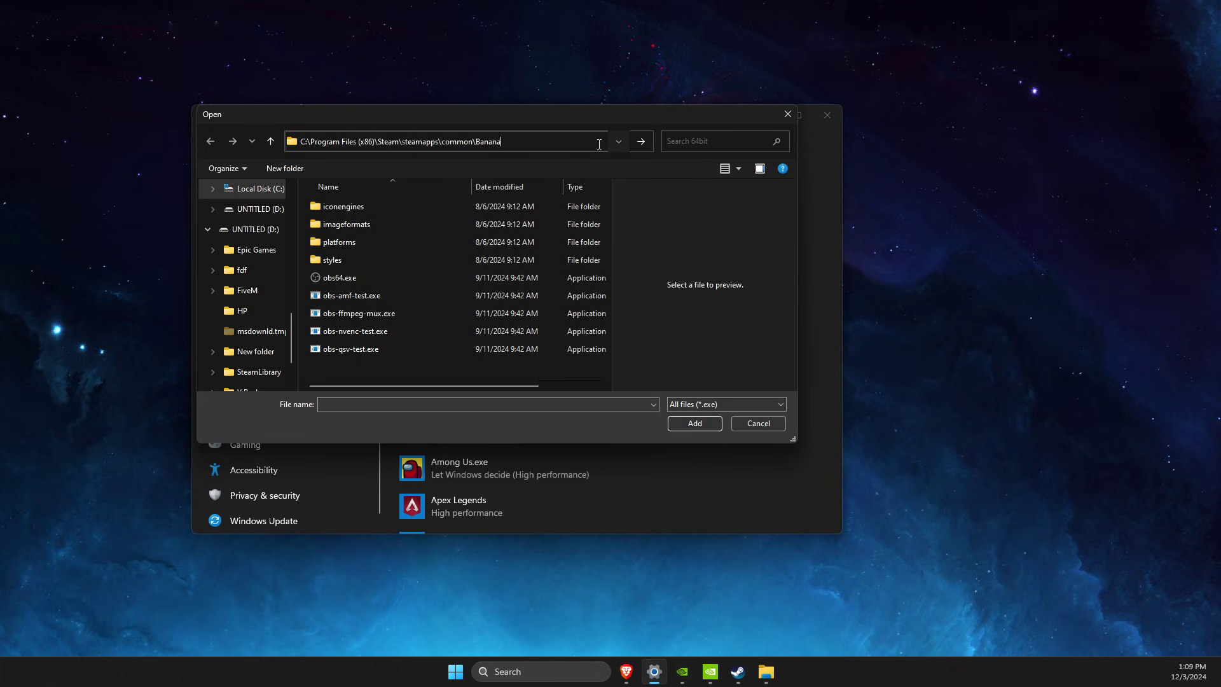
key("Return")
left_click(333, 227)
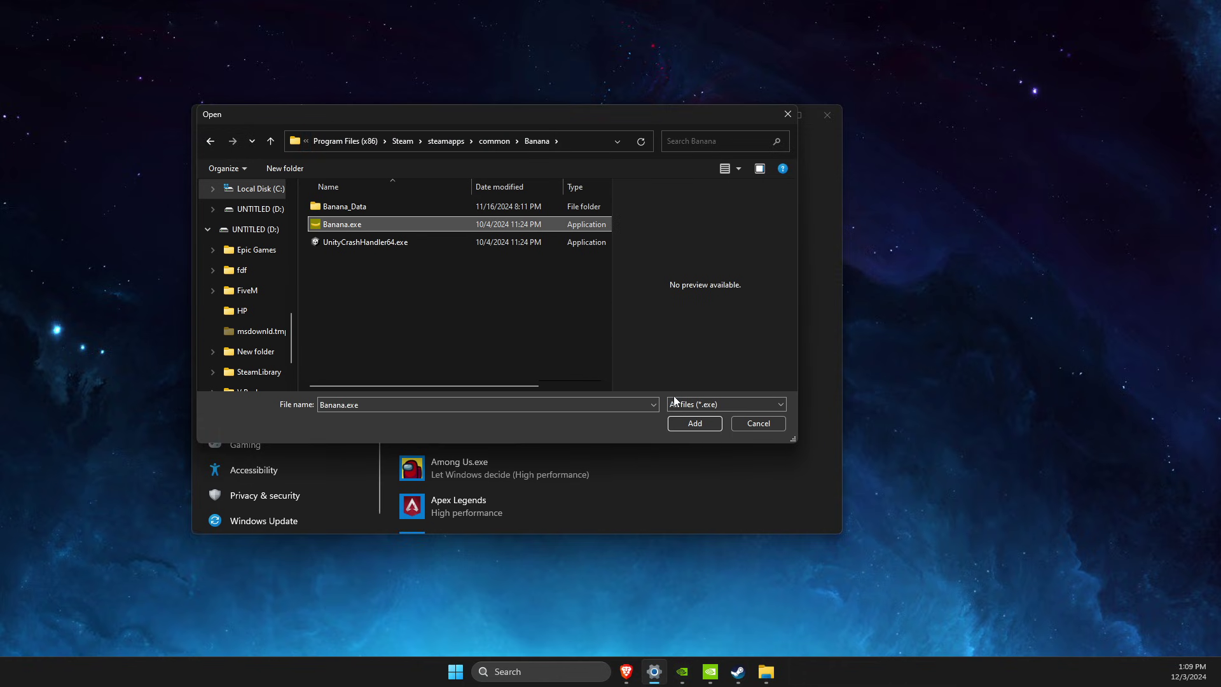
left_click(677, 418)
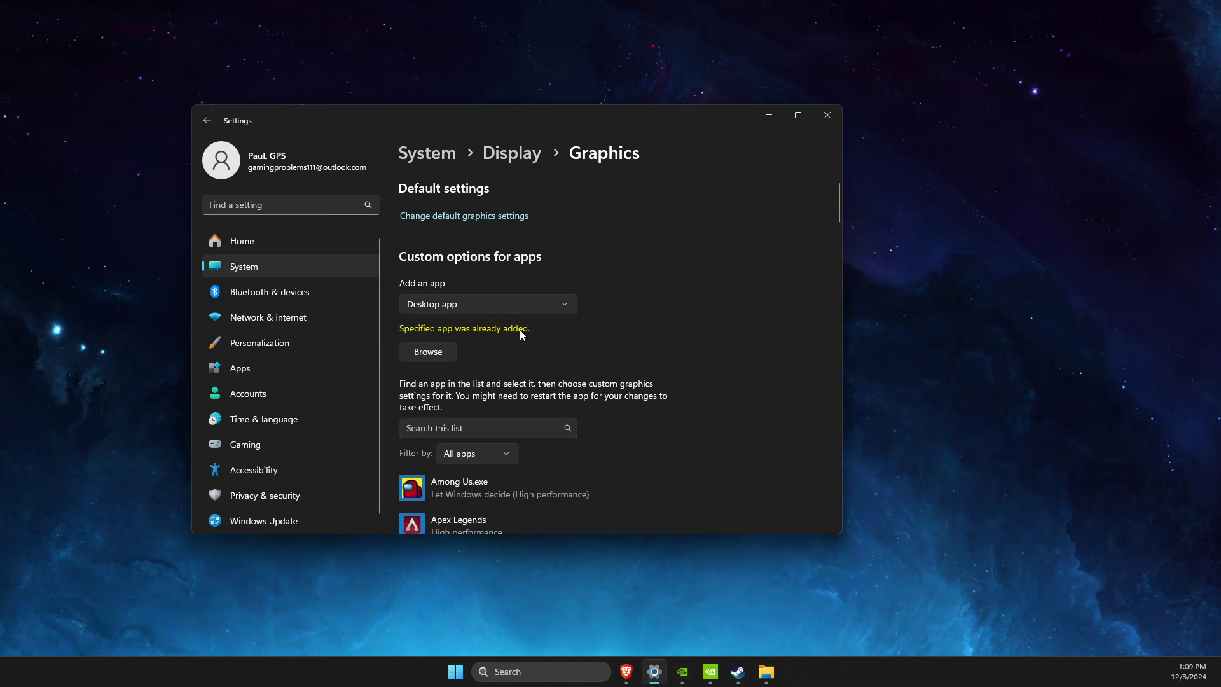
Step: Check the Banana.exe entry in the custom app list and close the Settings window
scroll(502, 321, "down", 3)
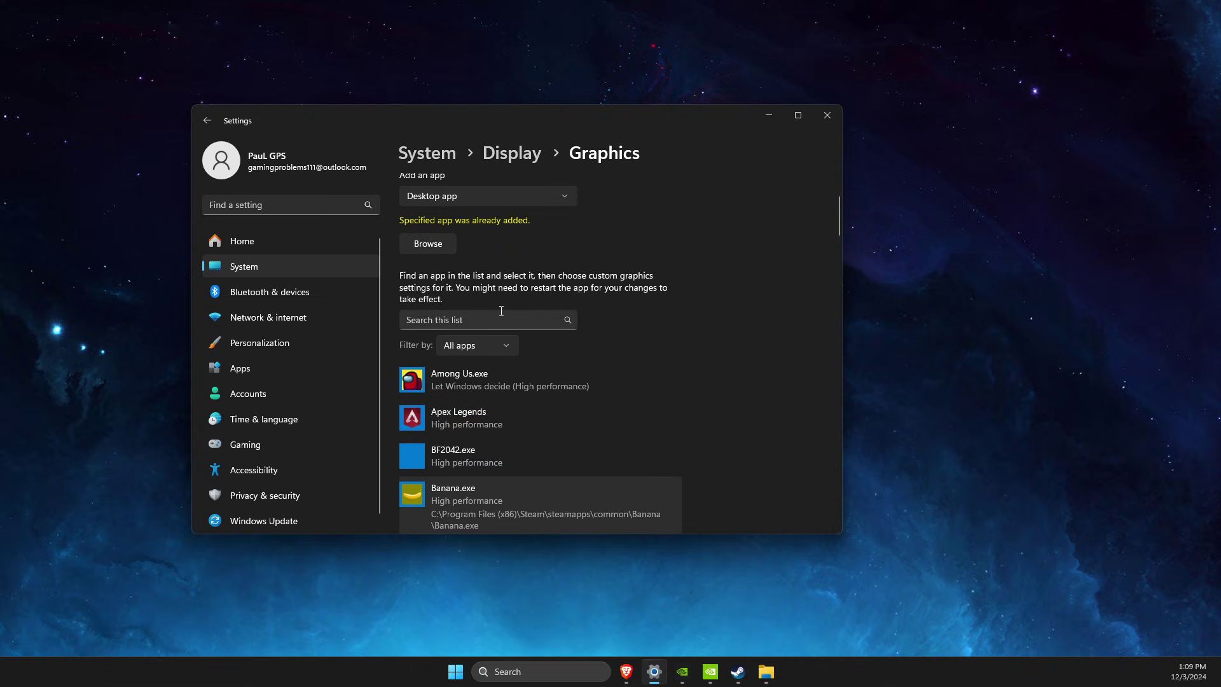
scroll(506, 344, "down", 4)
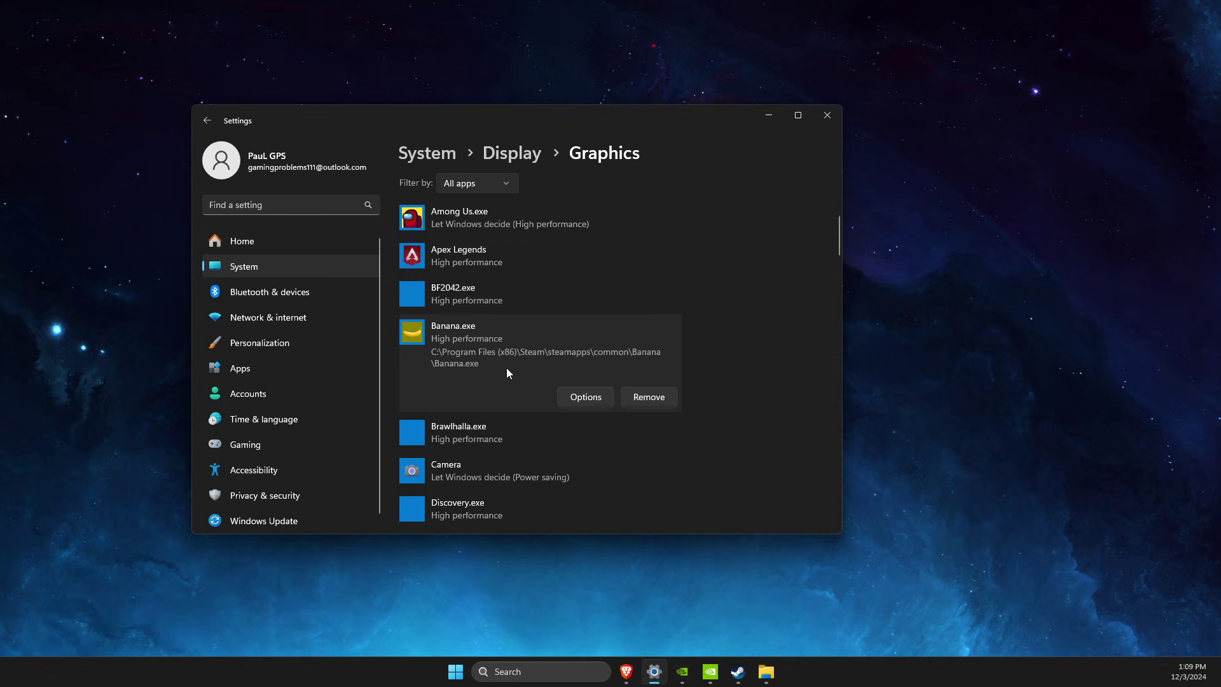
left_click(827, 115)
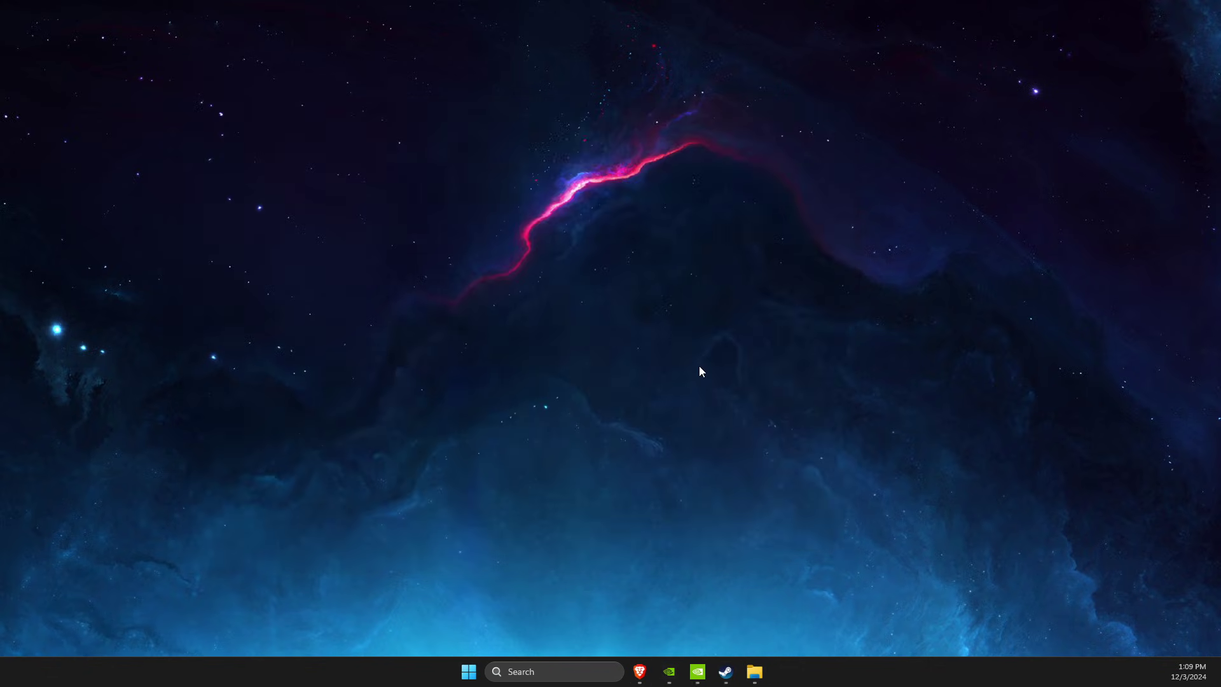
Step: Find "edit power plan" through Windows Search, go to Power Options, and make Ultimate Performance the active power plan
left_click(528, 677)
type("ed")
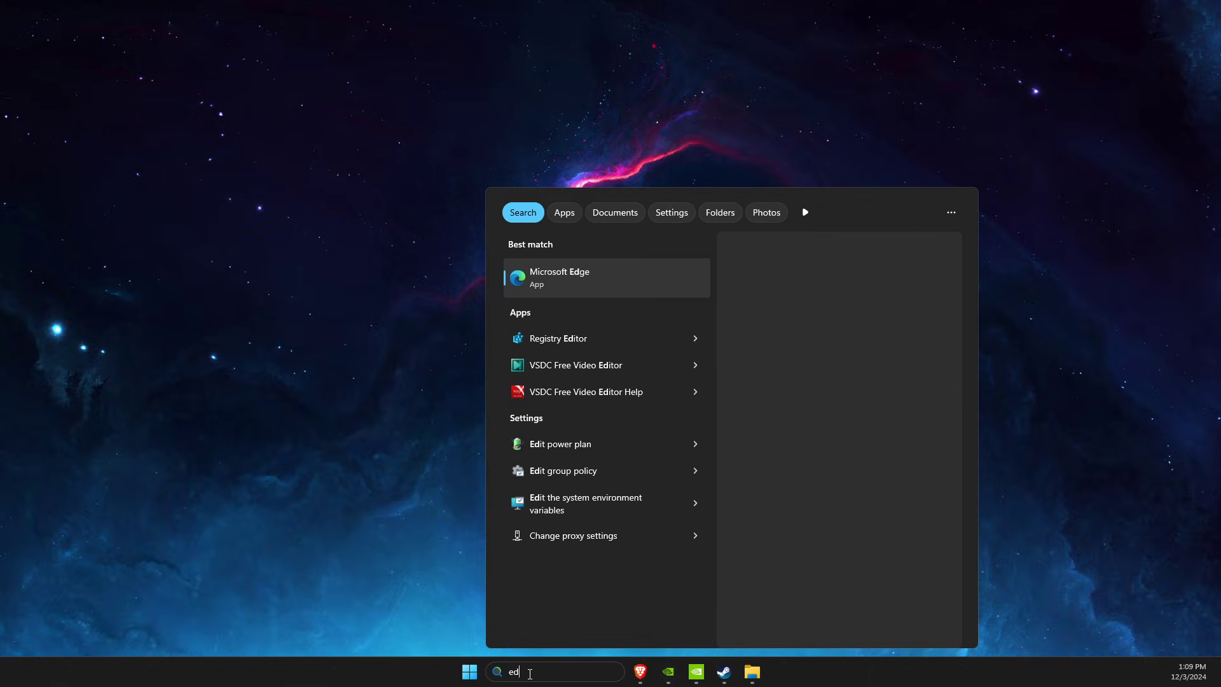
type("it power plan")
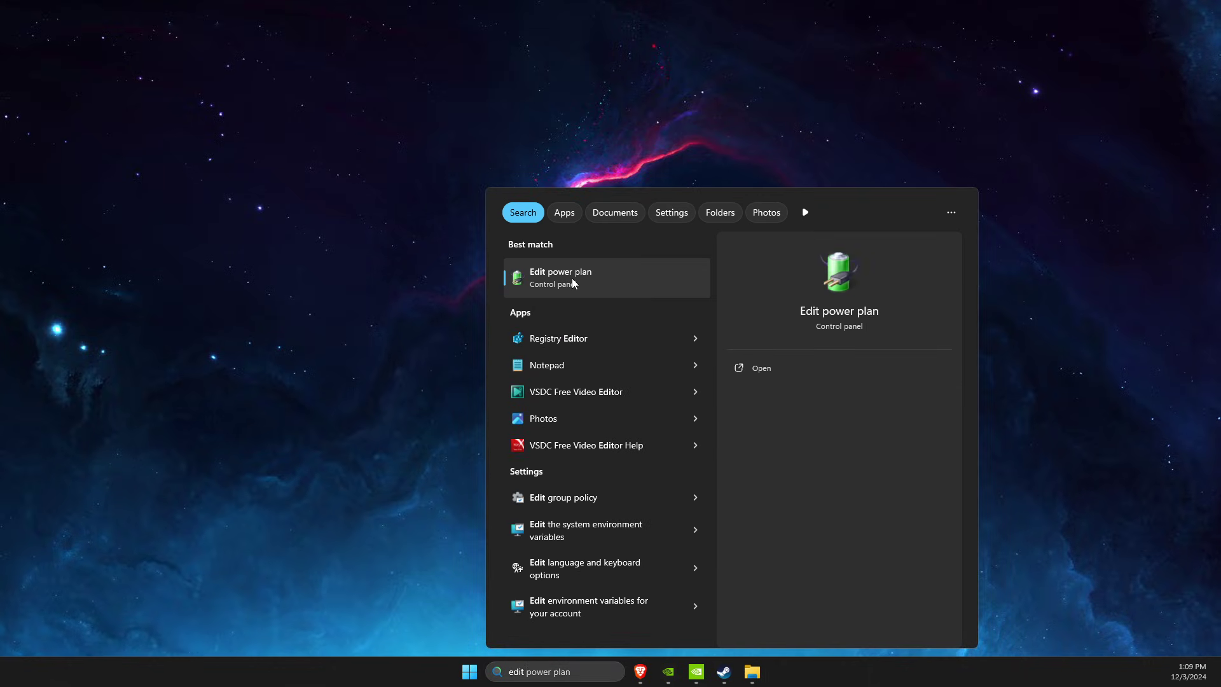
left_click(572, 281)
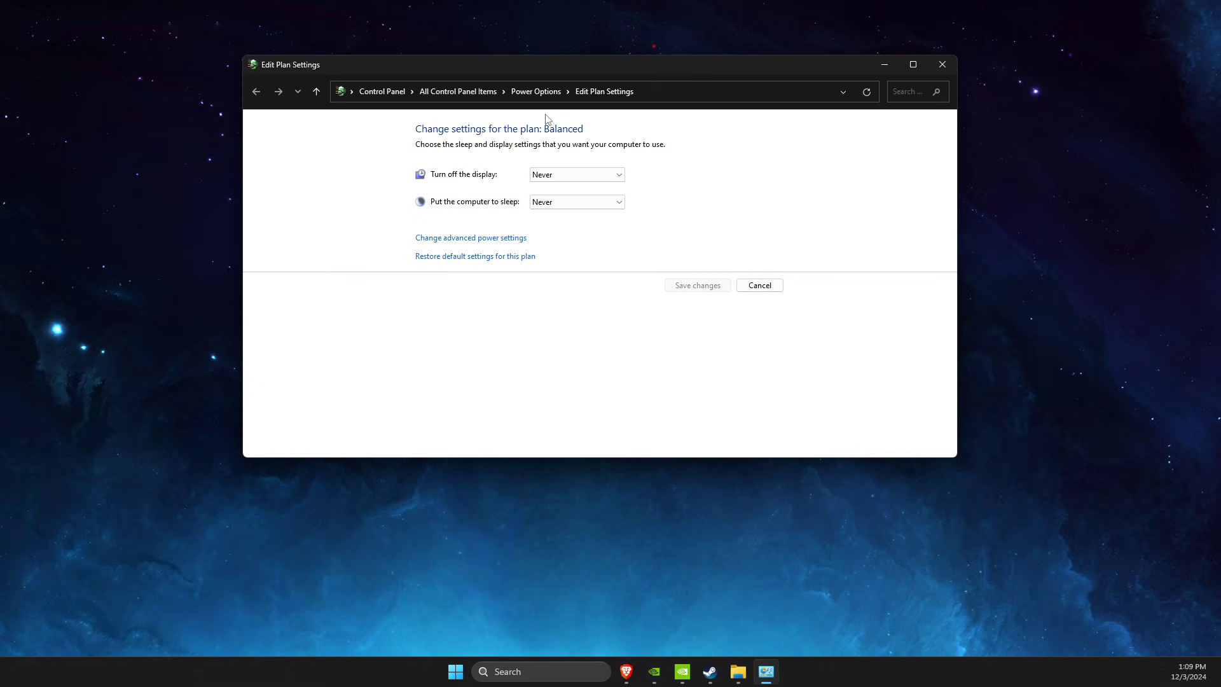
left_click(539, 93)
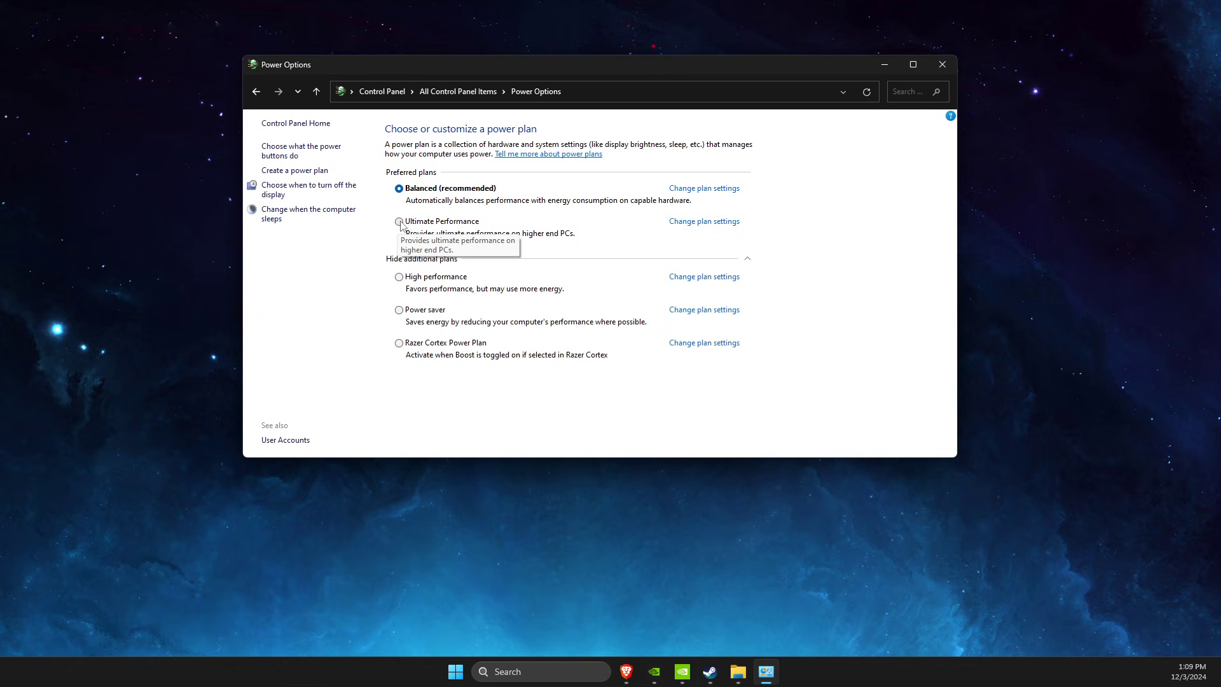
left_click(399, 277)
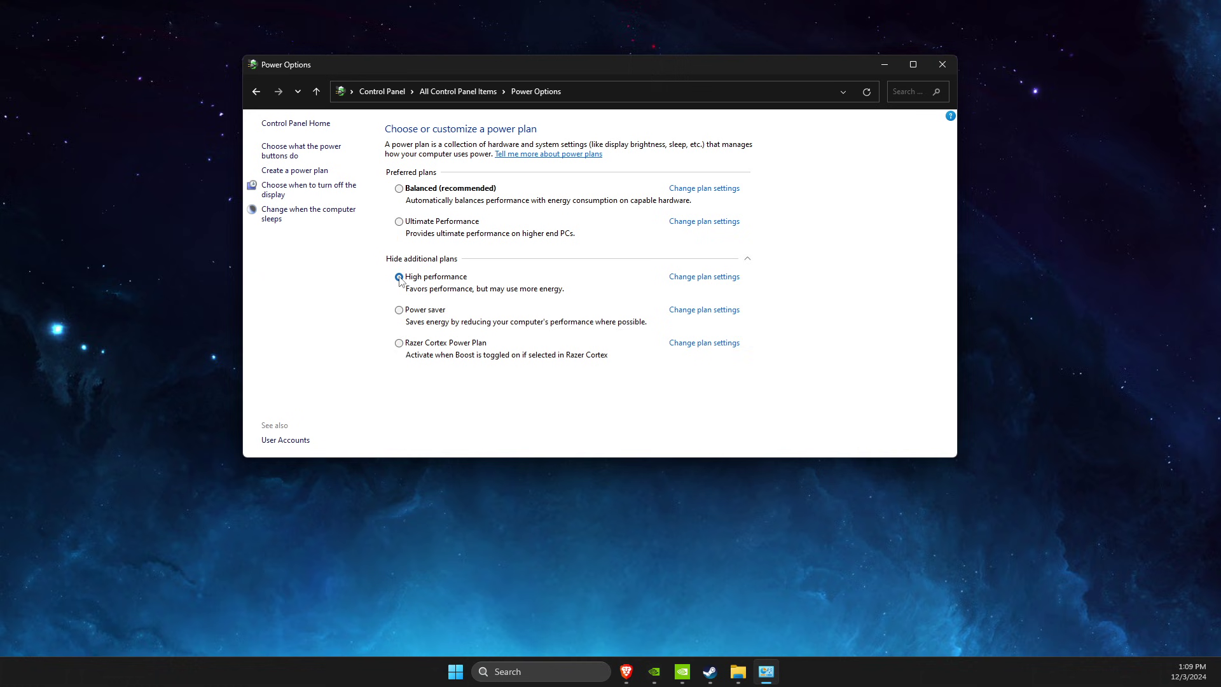
left_click(399, 222)
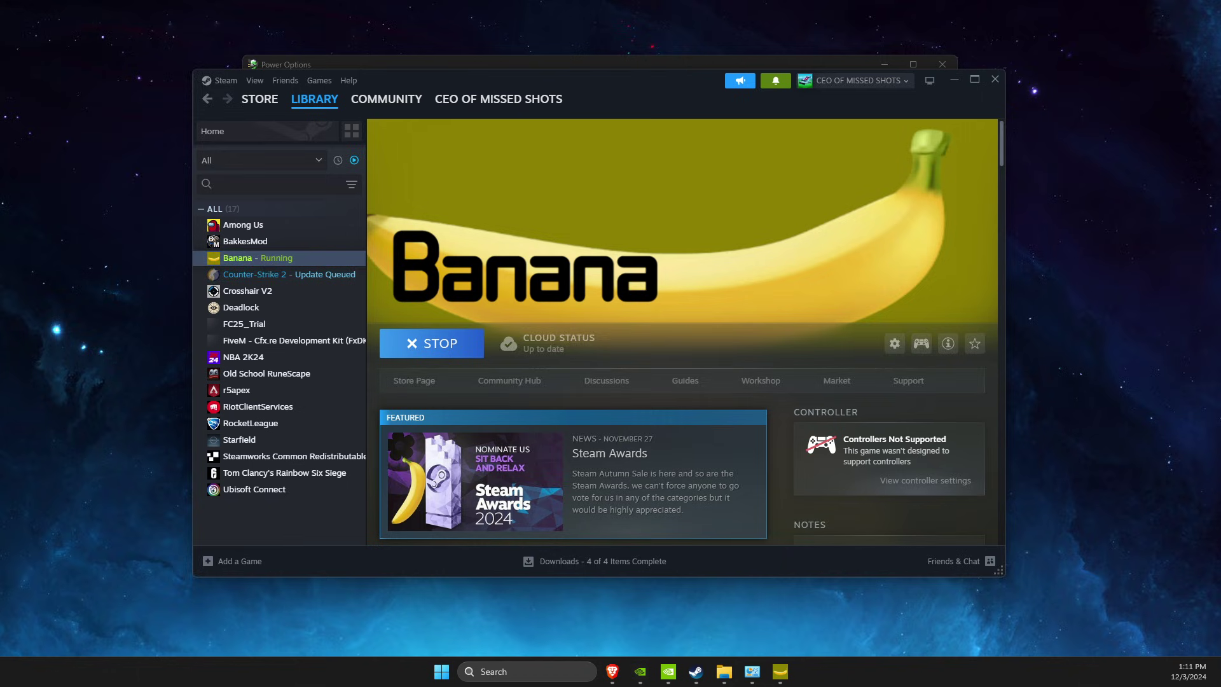
Step: Open Task Manager and filter the running processes by "bana"
left_click(522, 678)
type("task")
key("Return")
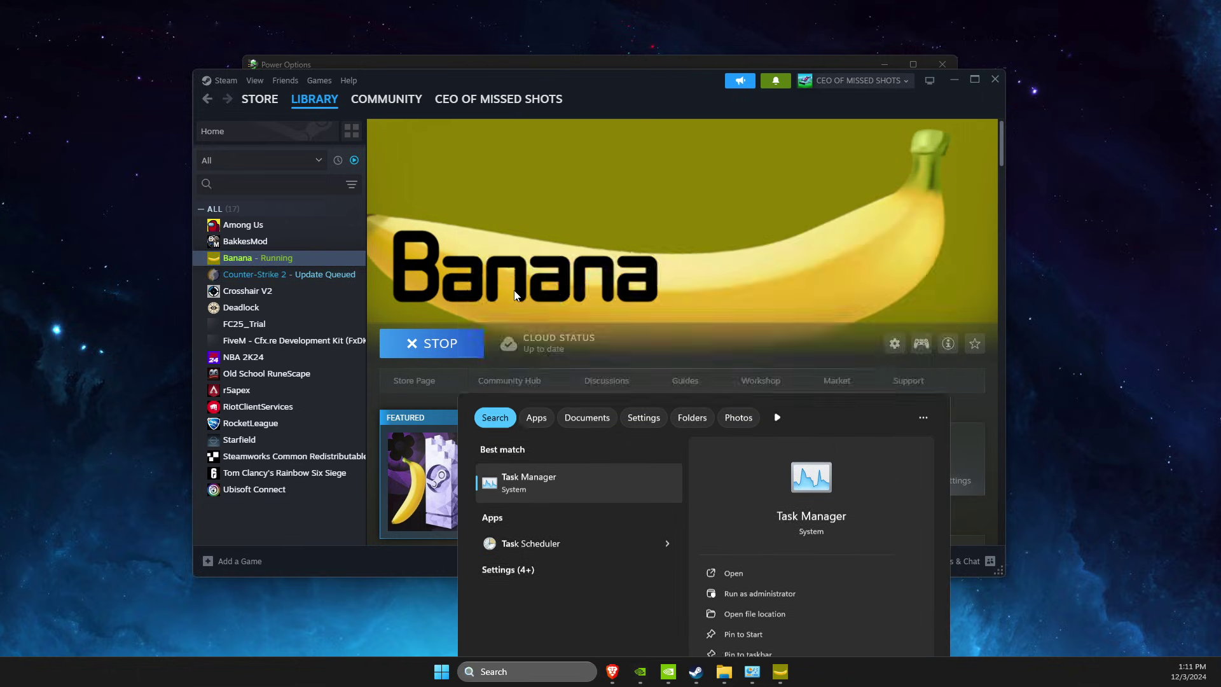
left_click(410, 73)
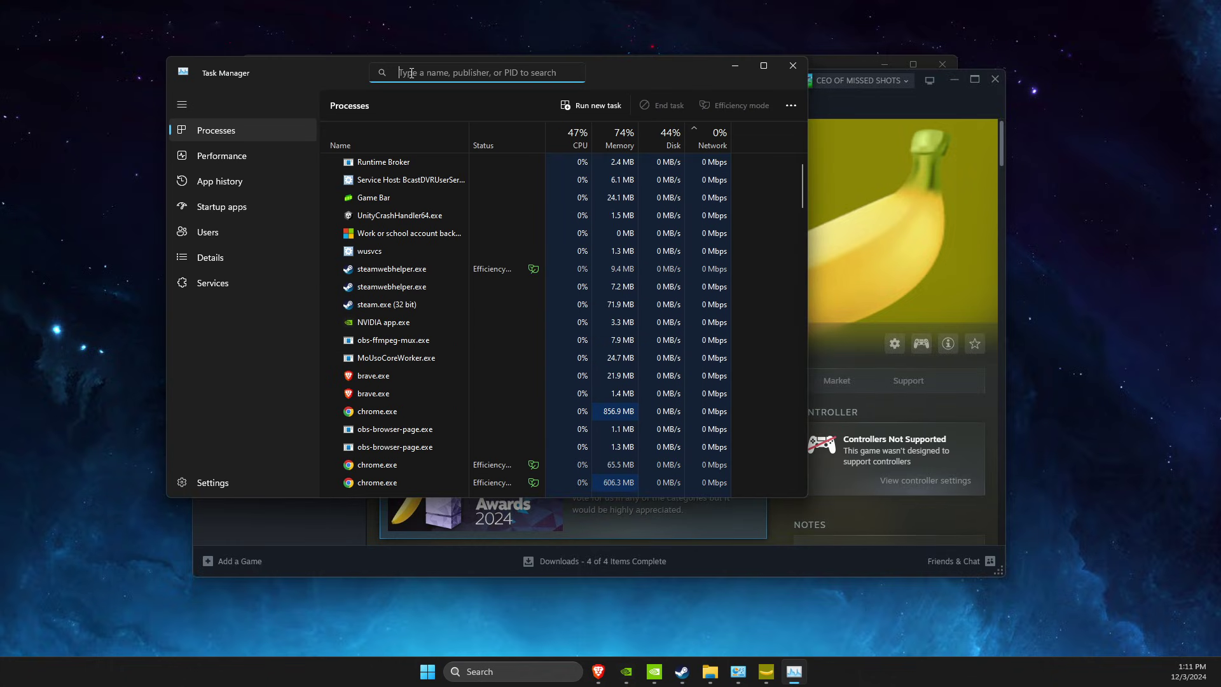
type("a")
key("BackSpace")
type("bana")
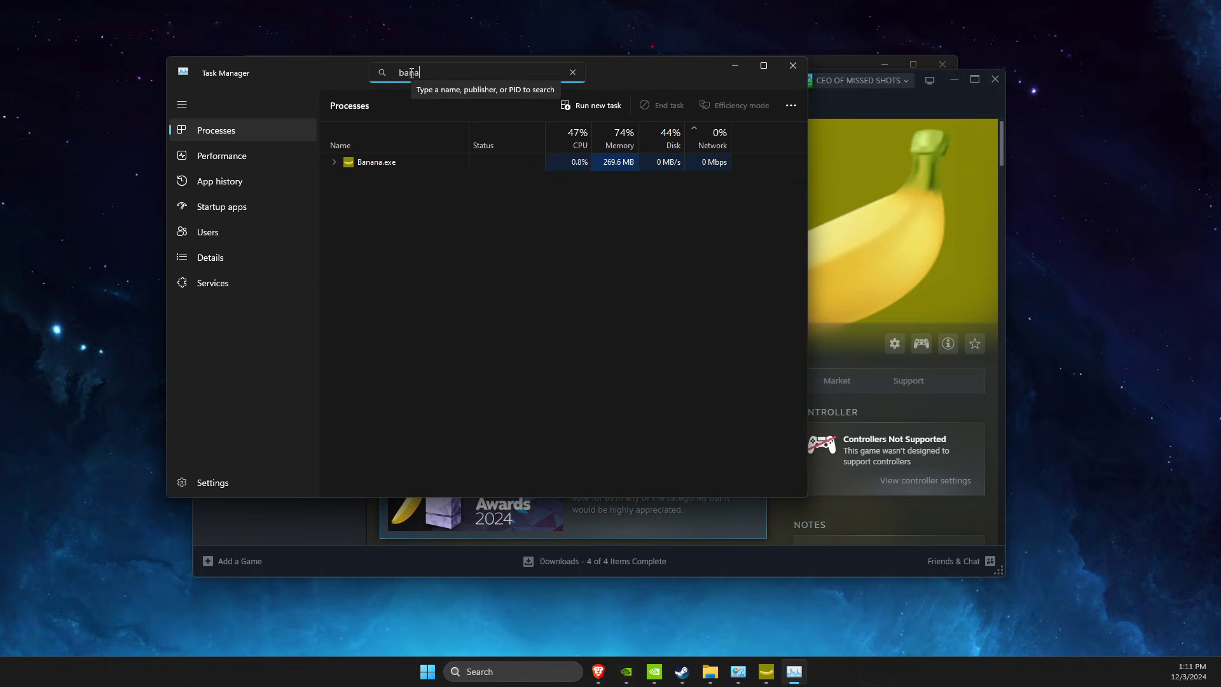
Step: Go to the details of Banana.exe, set its process priority to High, and close Task Manager
right_click(407, 163)
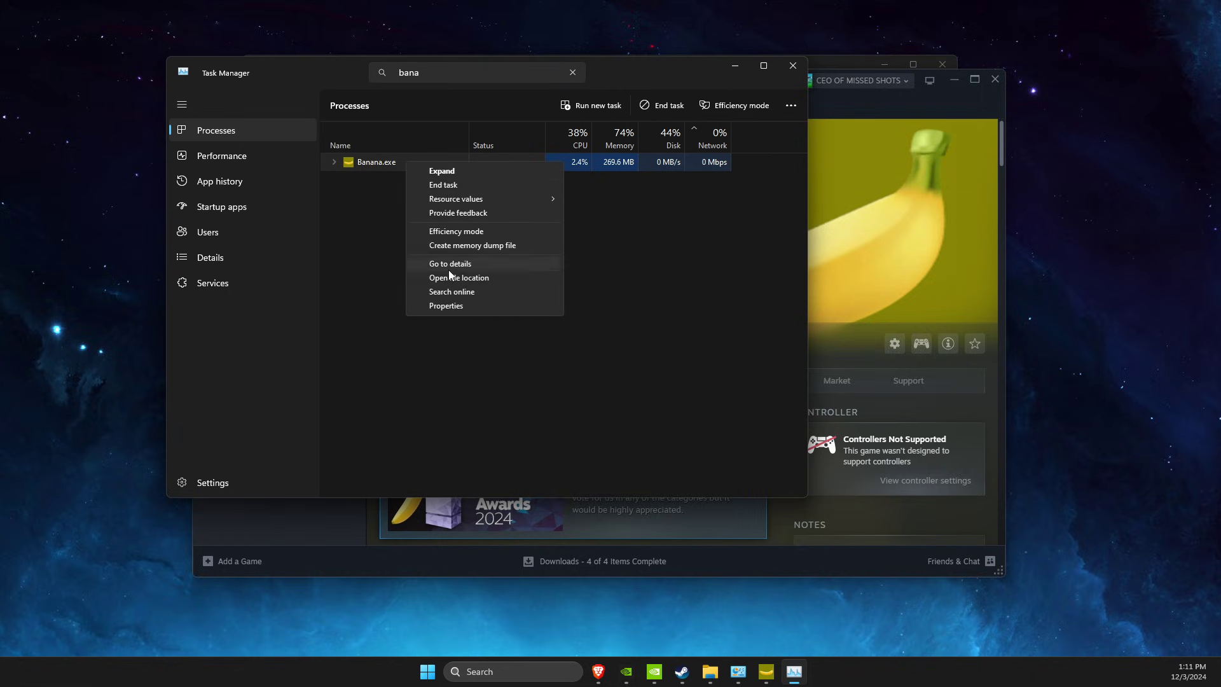
left_click(450, 264)
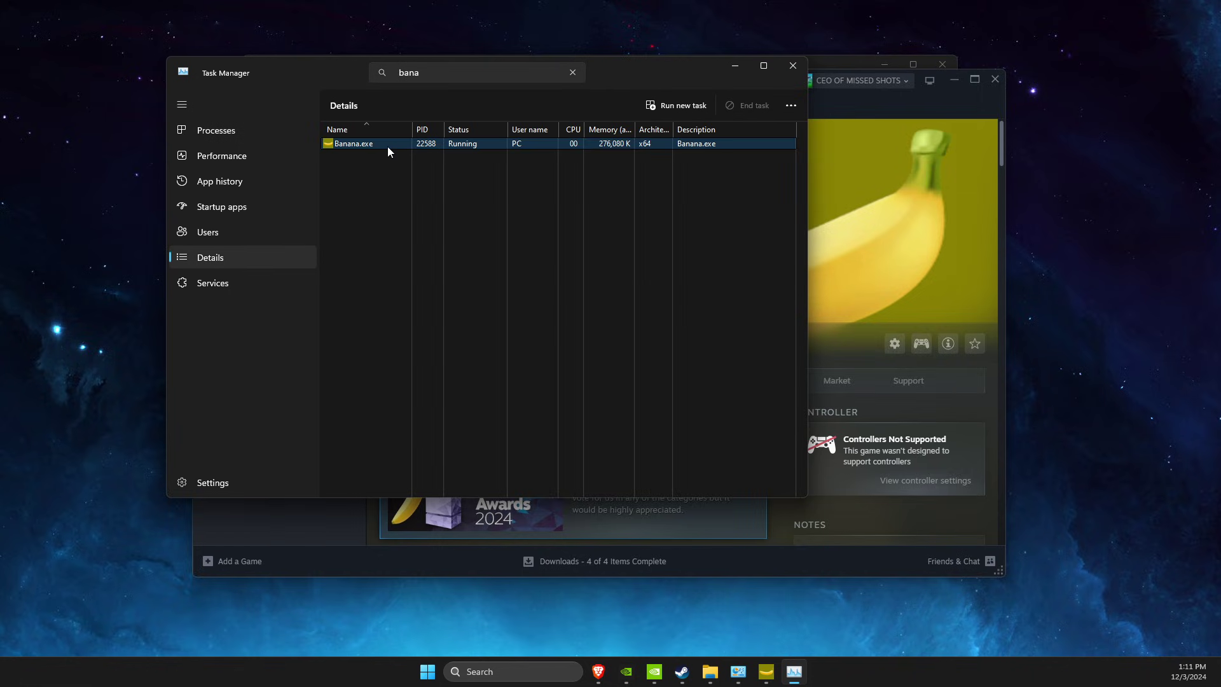
right_click(386, 146)
mouse_move(436, 216)
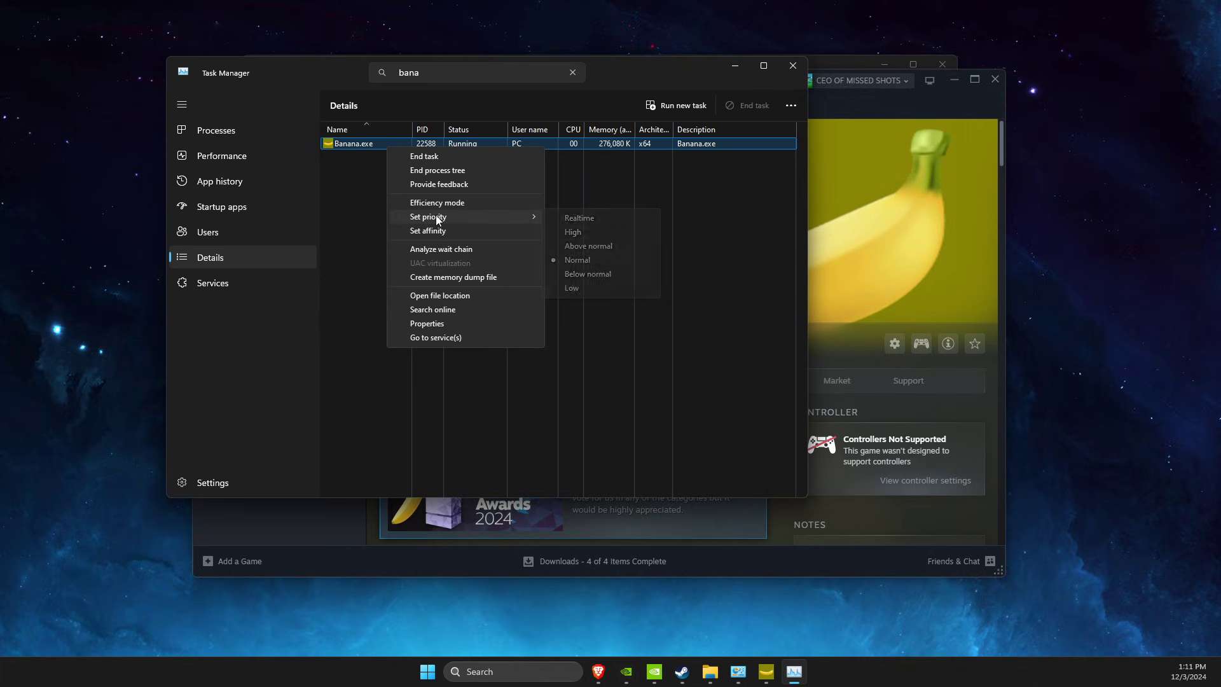
left_click(568, 232)
left_click(415, 314)
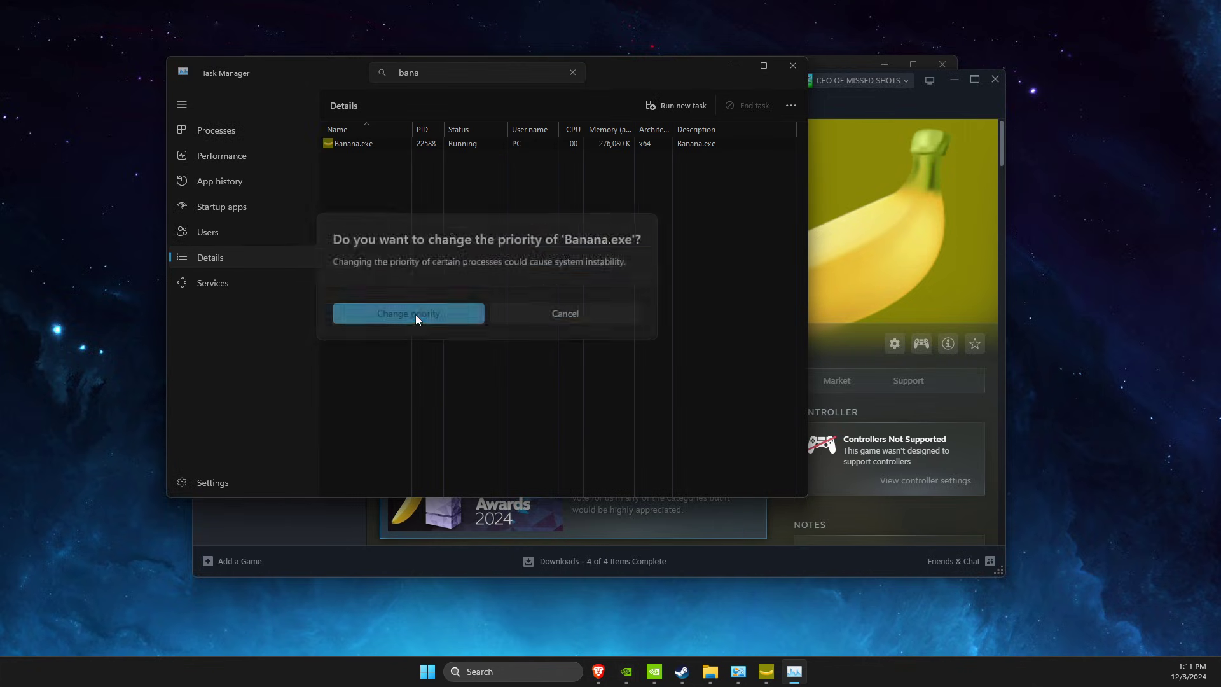
left_click(791, 69)
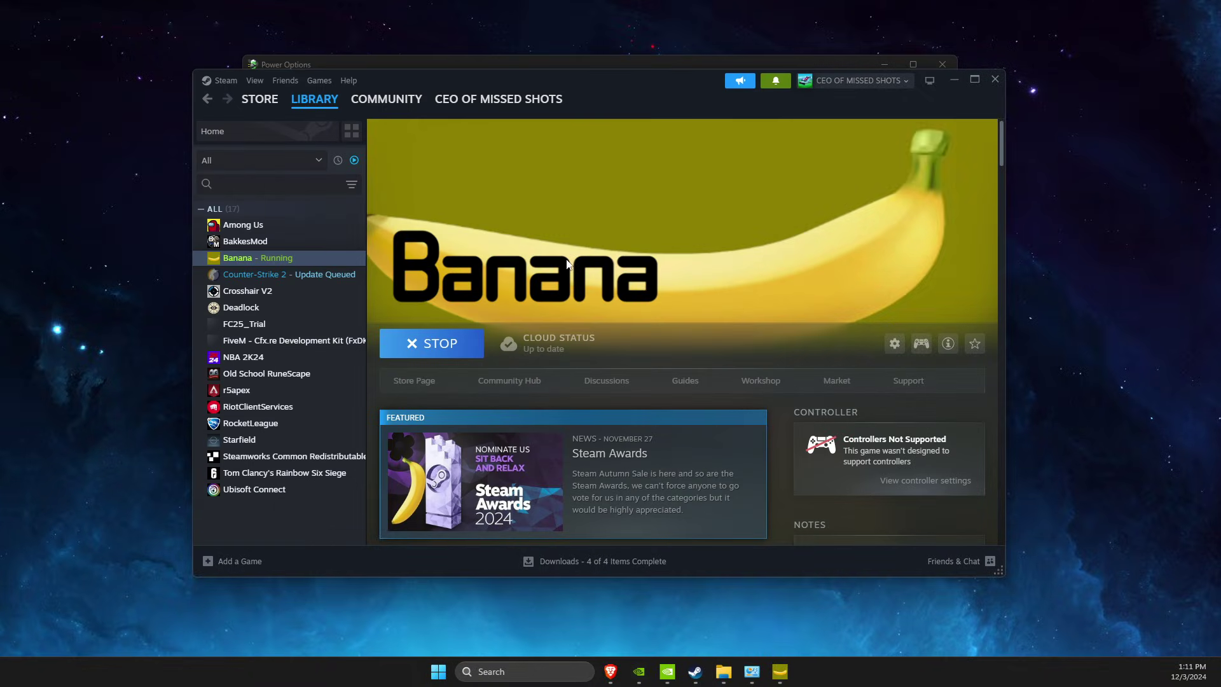
Step: Switch to the running Banana game, lower its volume to about a third in the game settings, and close those settings
left_click(777, 673)
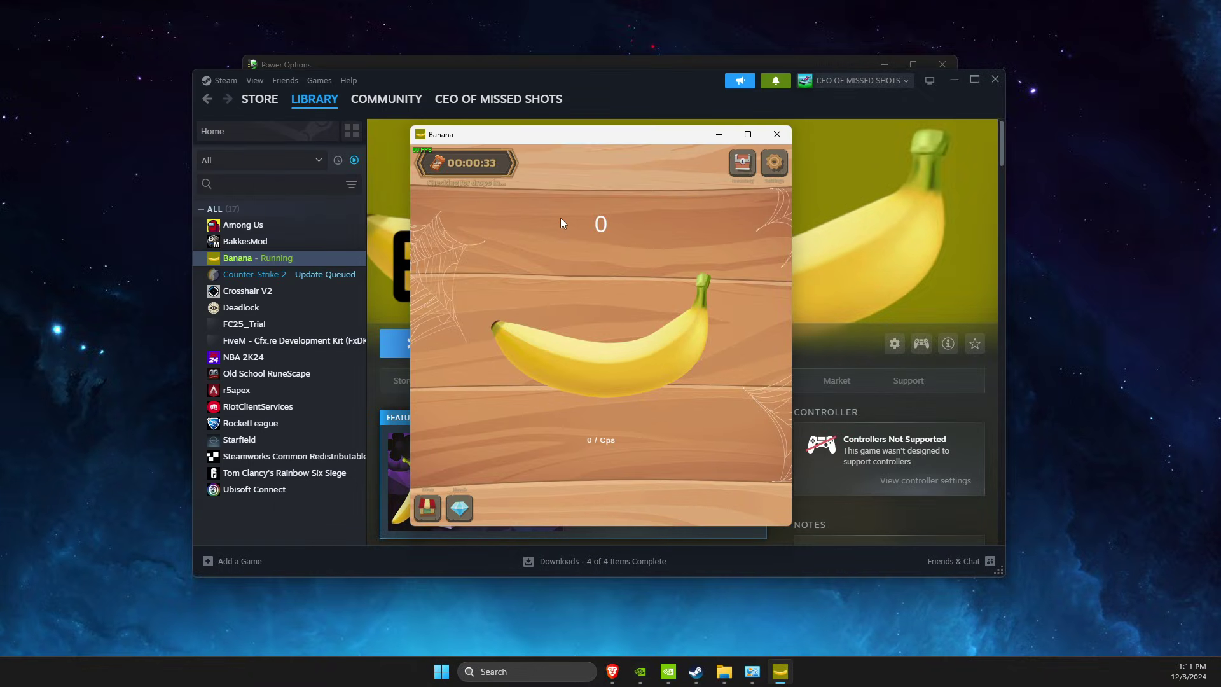
left_click(772, 163)
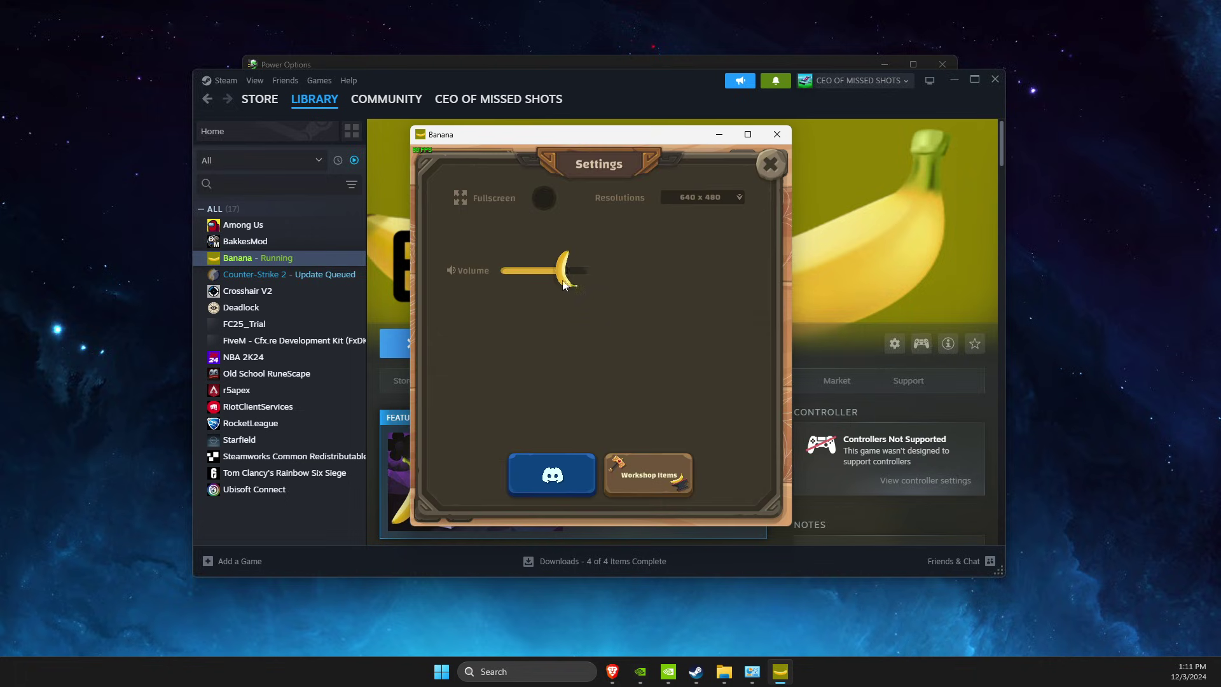
left_click_drag(575, 290, 523, 288)
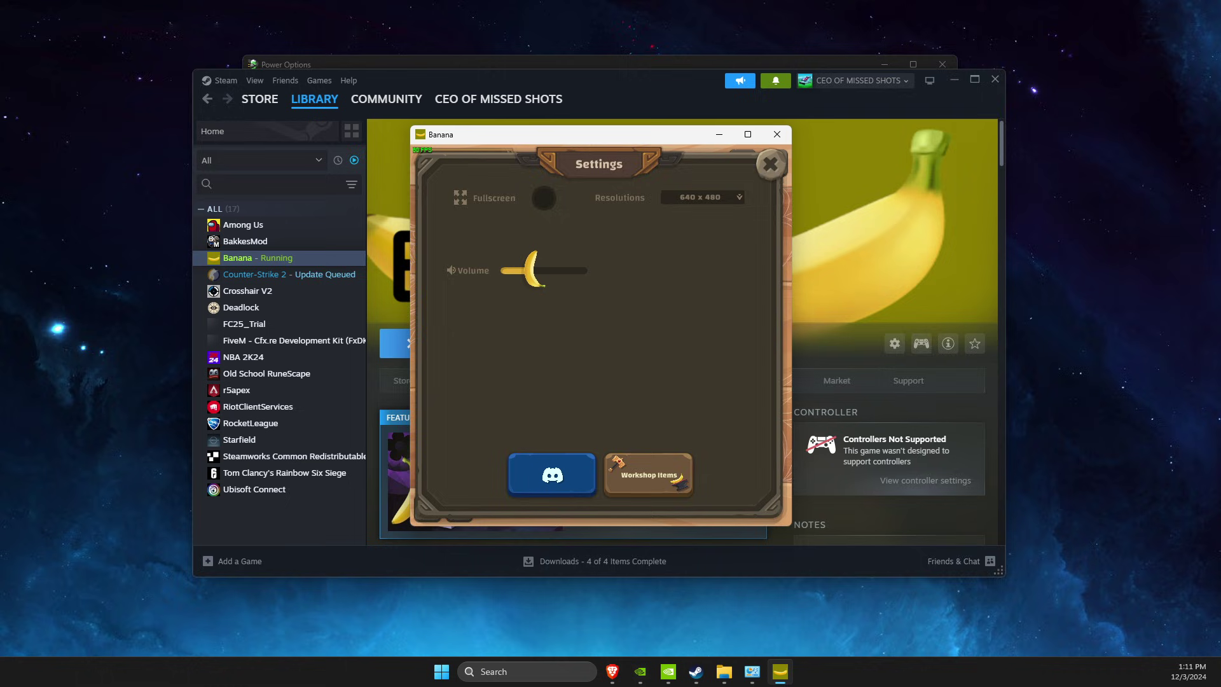
left_click(770, 167)
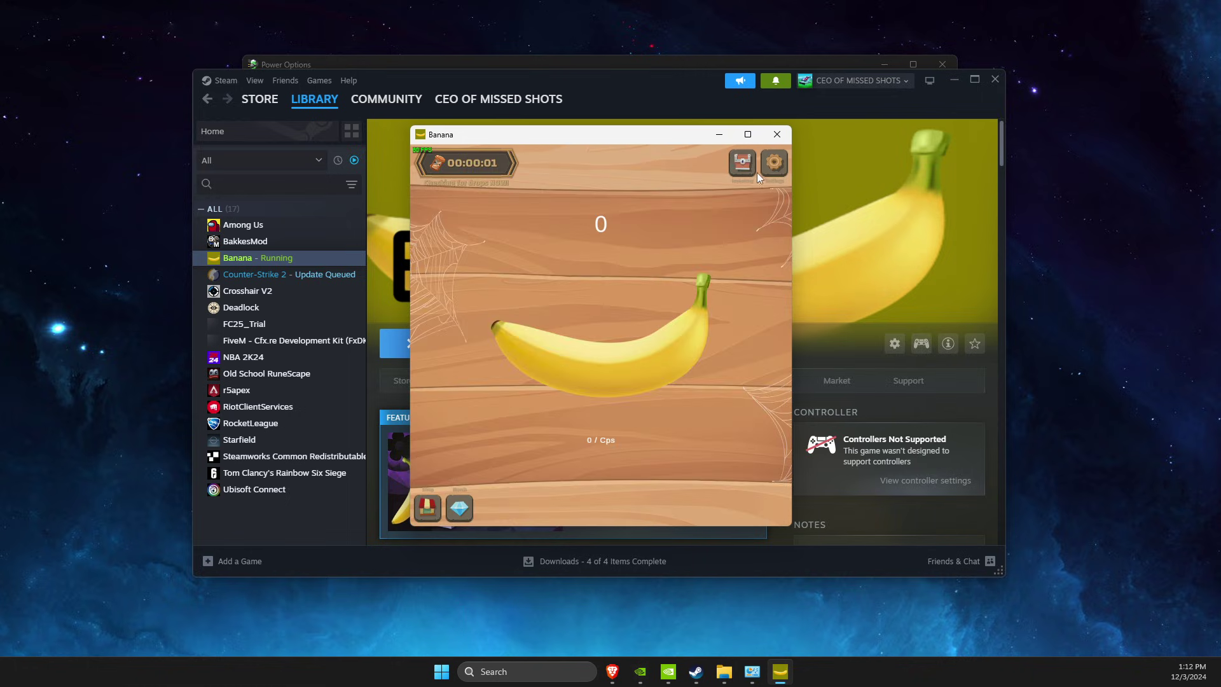